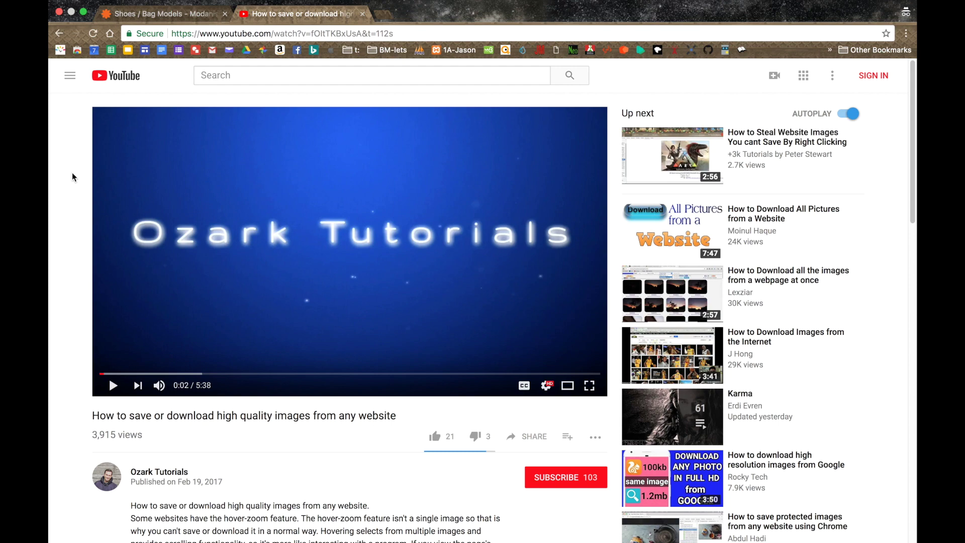
- Scroll down the YouTube tutorial to the comment linking to a Modanisa product page
scroll(72, 176, down, 7)
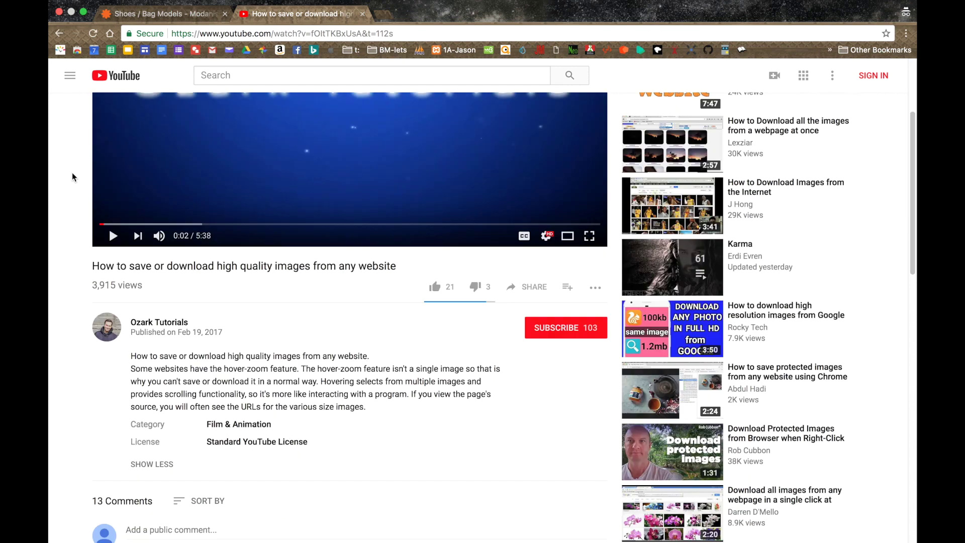
scroll(72, 173, down, 2)
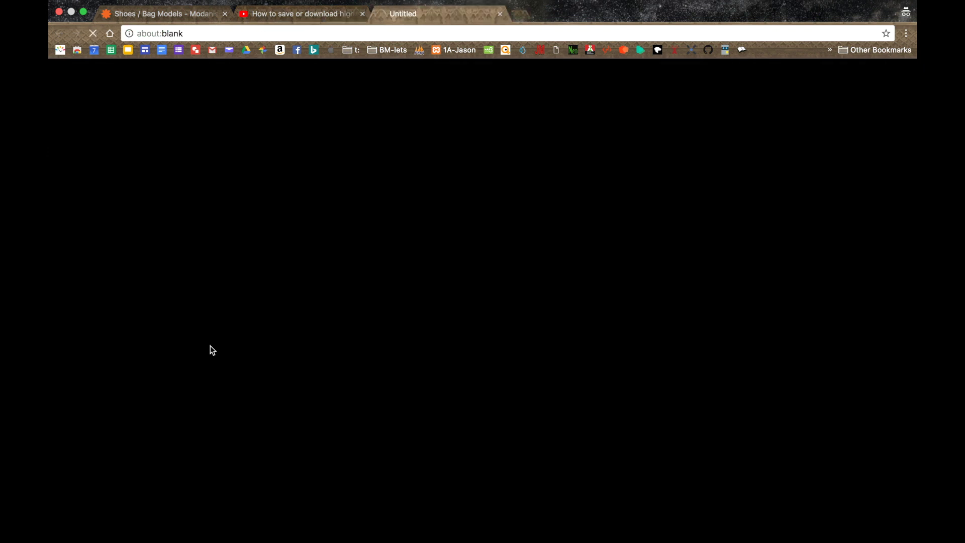
- Open the comment's Modanisa link and save the yellow Laura Ashley satchel image to the Desktop
click(207, 346)
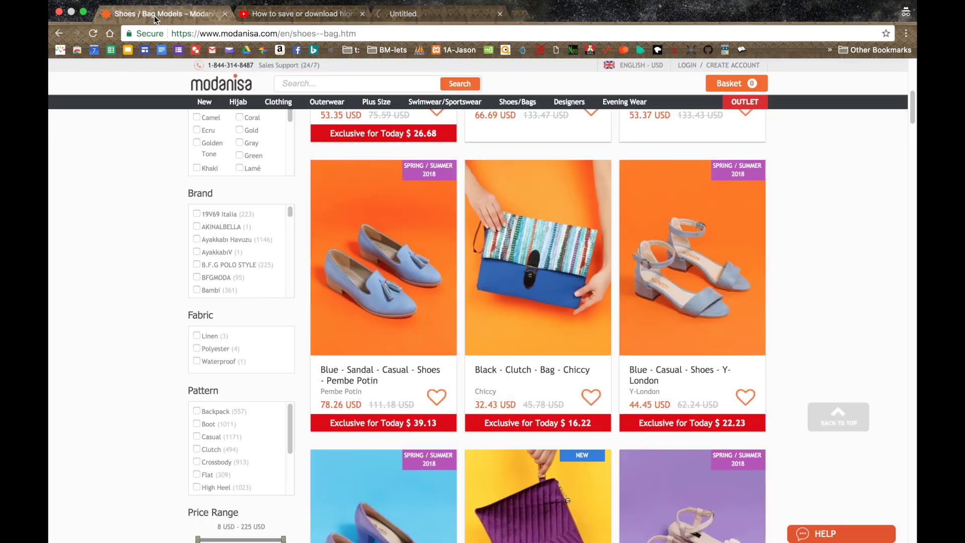
click(421, 16)
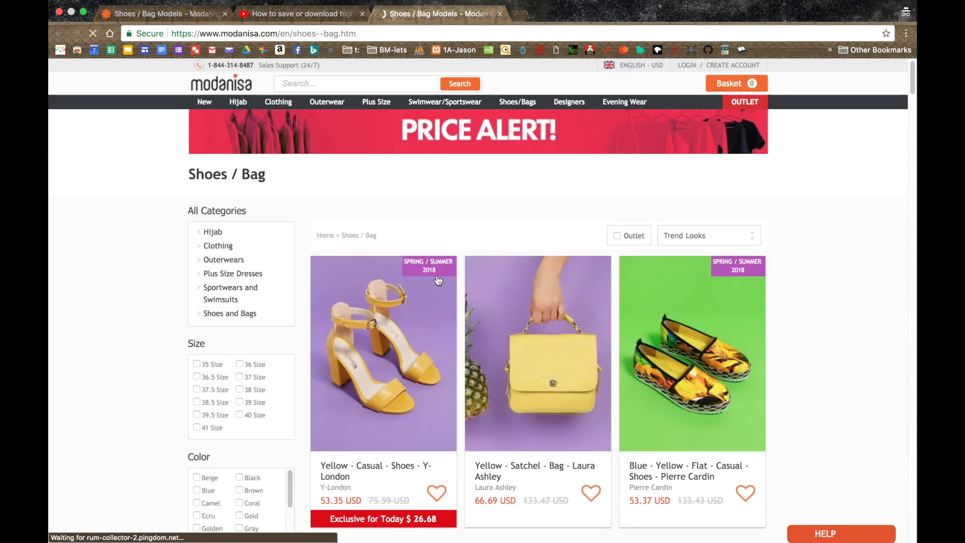
mouse_move(533, 269)
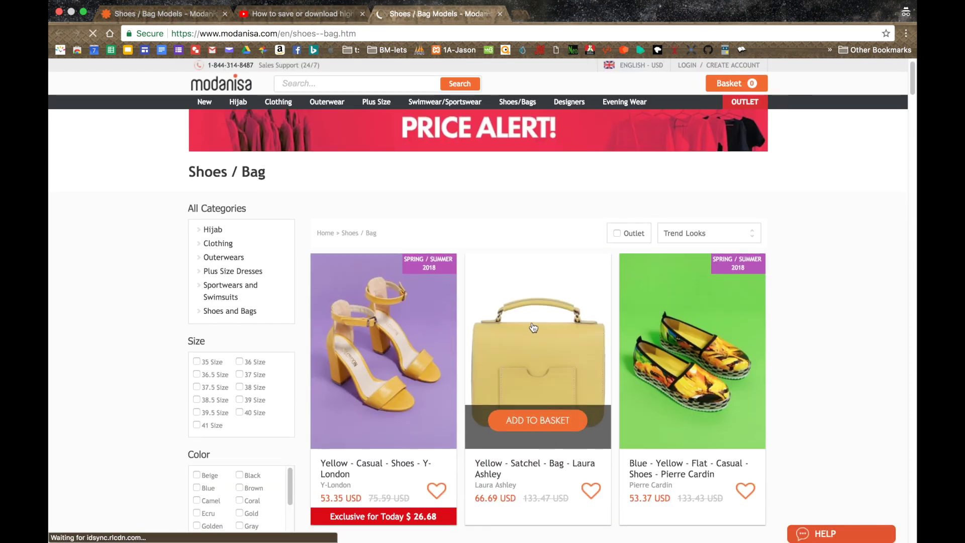
right_click(514, 309)
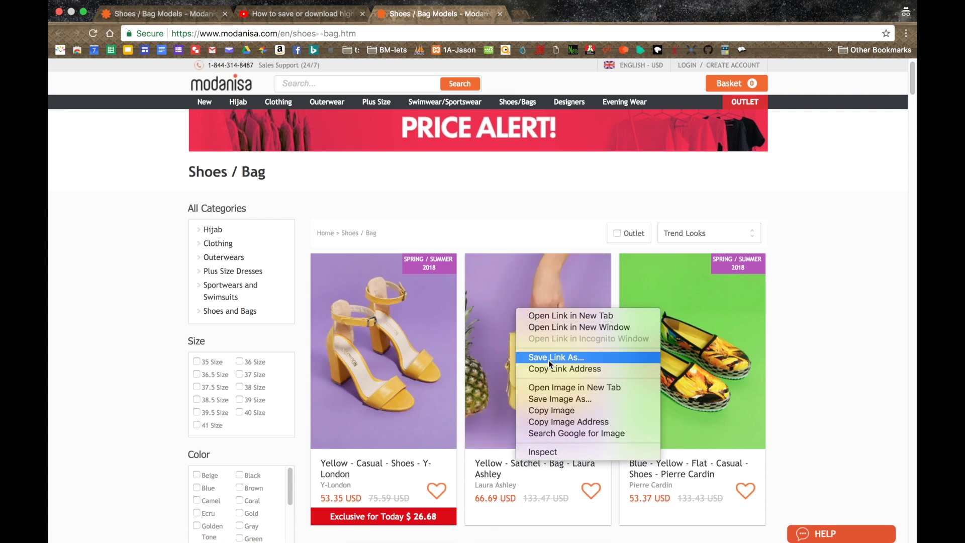
click(553, 398)
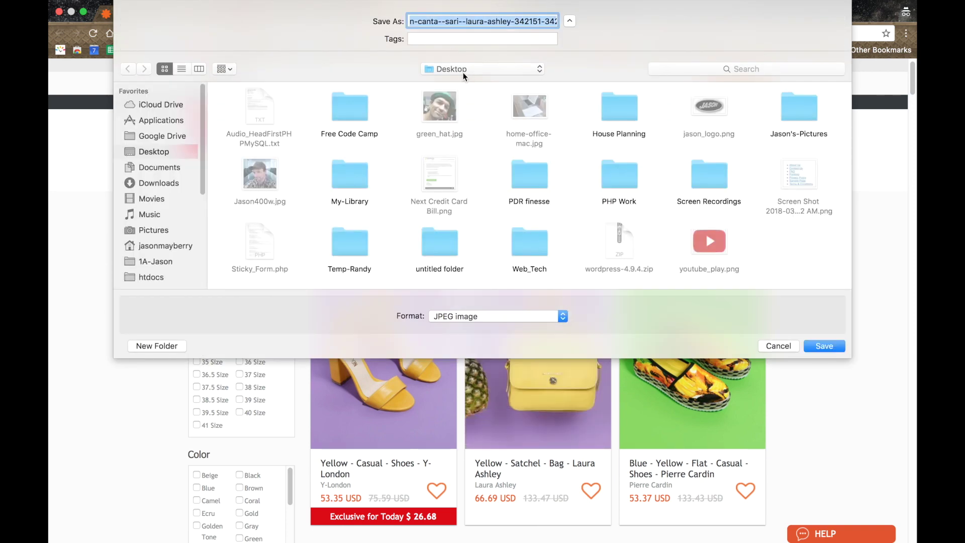
click(816, 346)
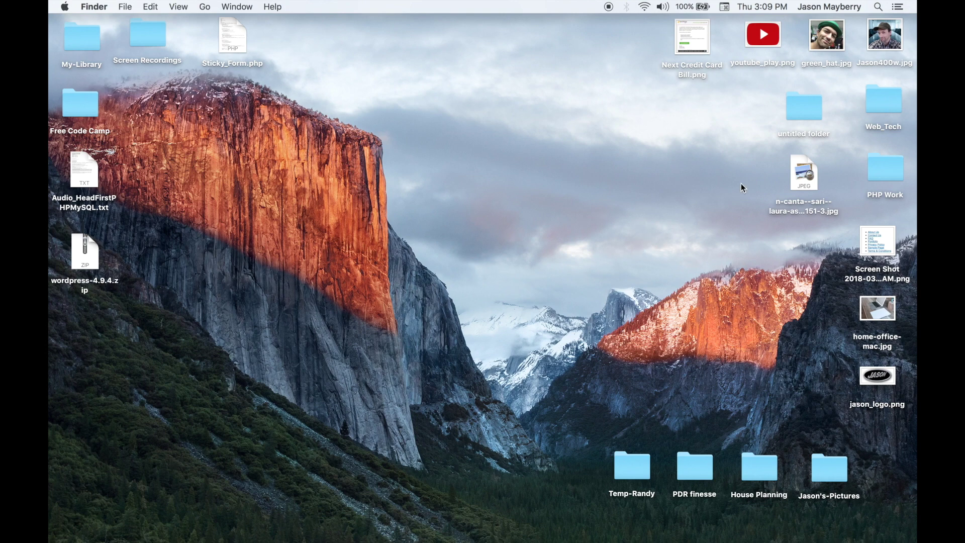
- Move the satchel JPEG to mid-desktop, try opening it in Preview, and dismiss the error
drag(803, 176, 480, 197)
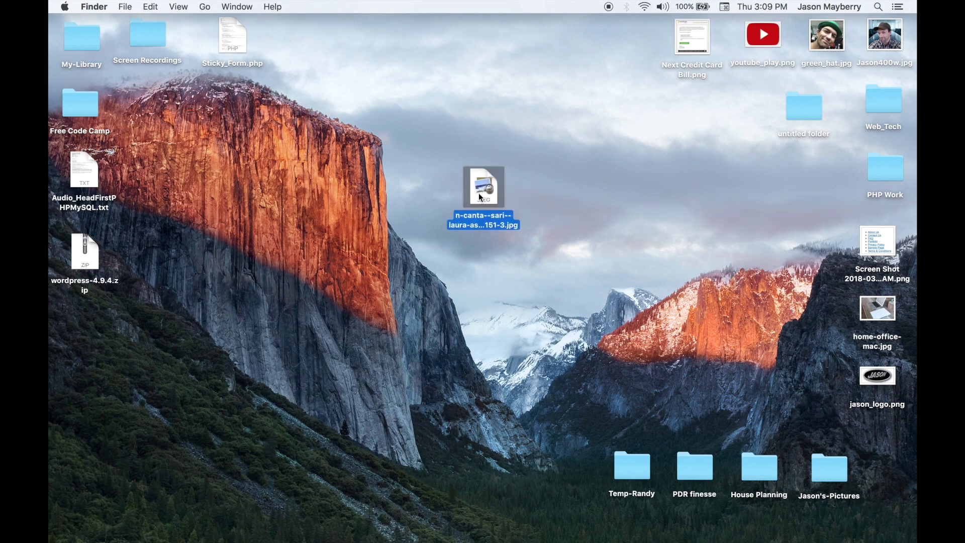
double_click(479, 196)
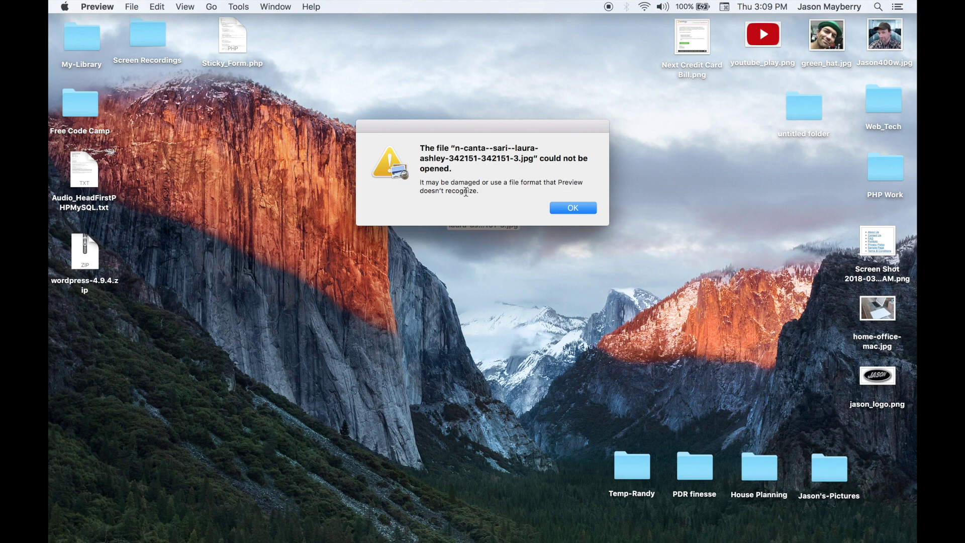
click(563, 208)
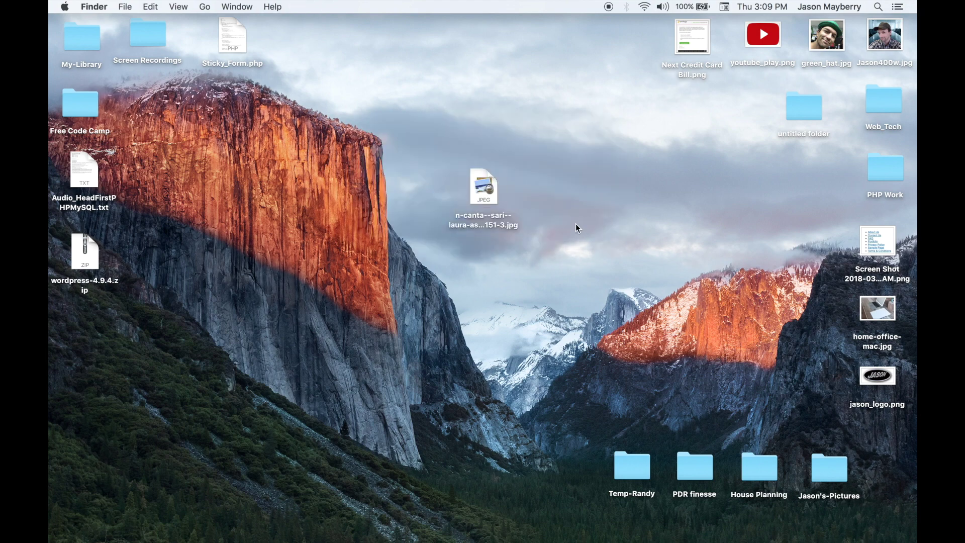
- Shift the satchel icon further left and return to the Modanisa page
drag(465, 187, 326, 173)
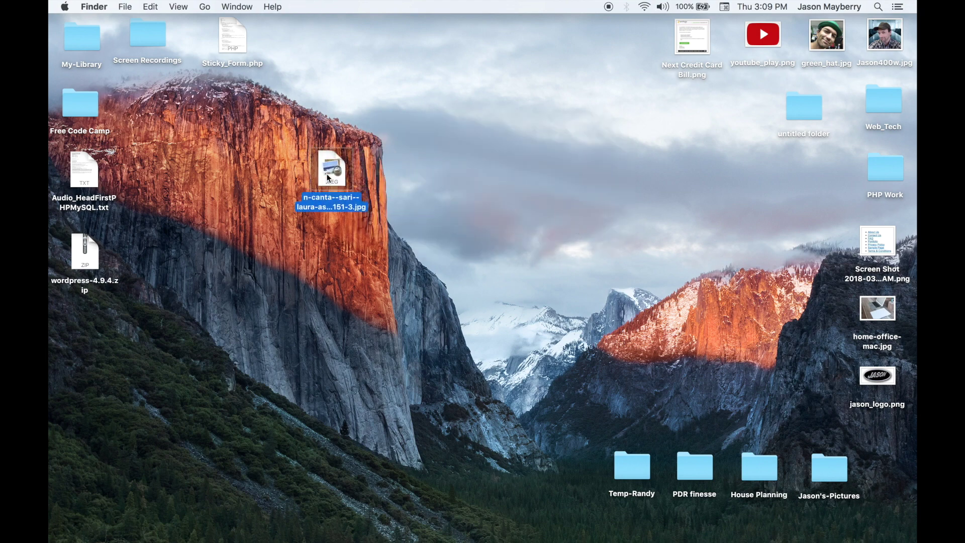
click(383, 199)
key(super+Tab)
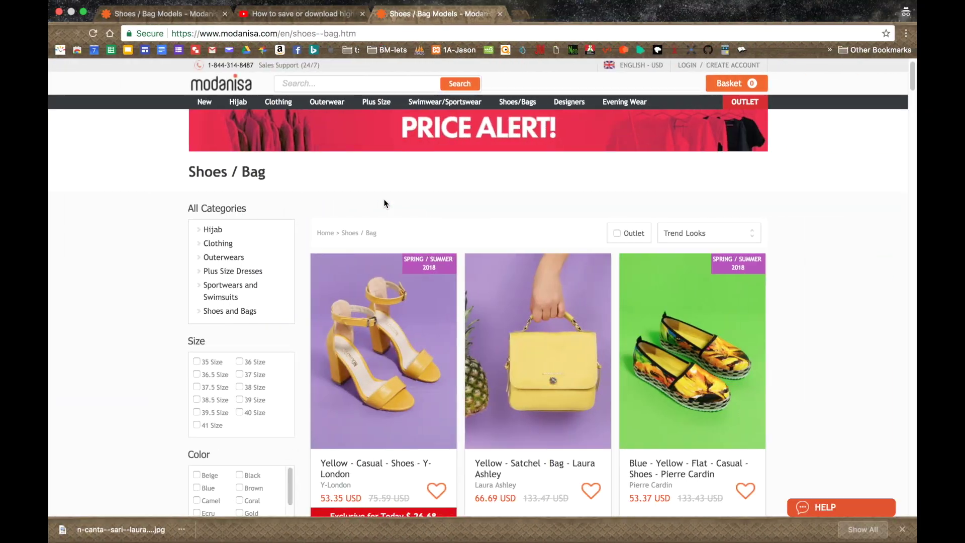
- Scroll through the YouTube tutorial's comments, then return to full-screen Firefox with Modanisa
click(288, 14)
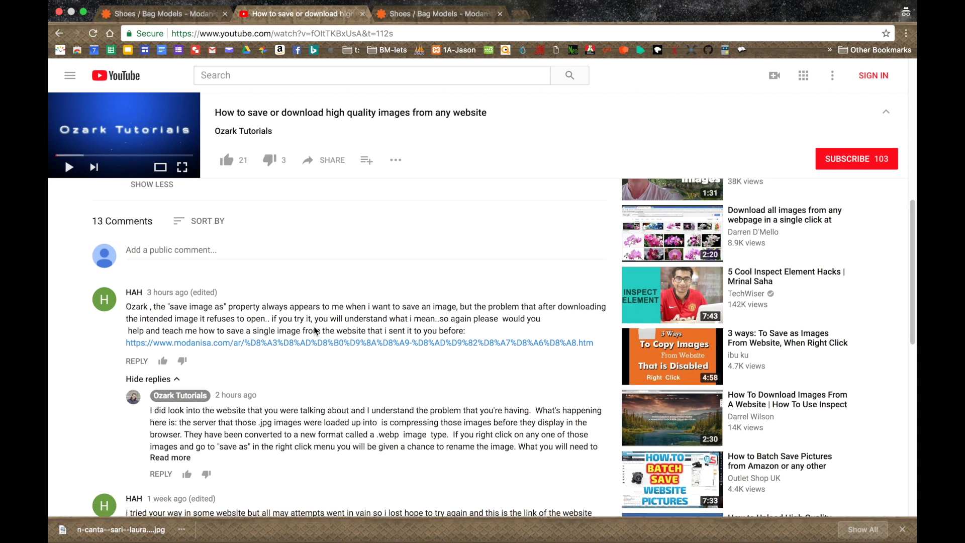
scroll(283, 318, down, 1)
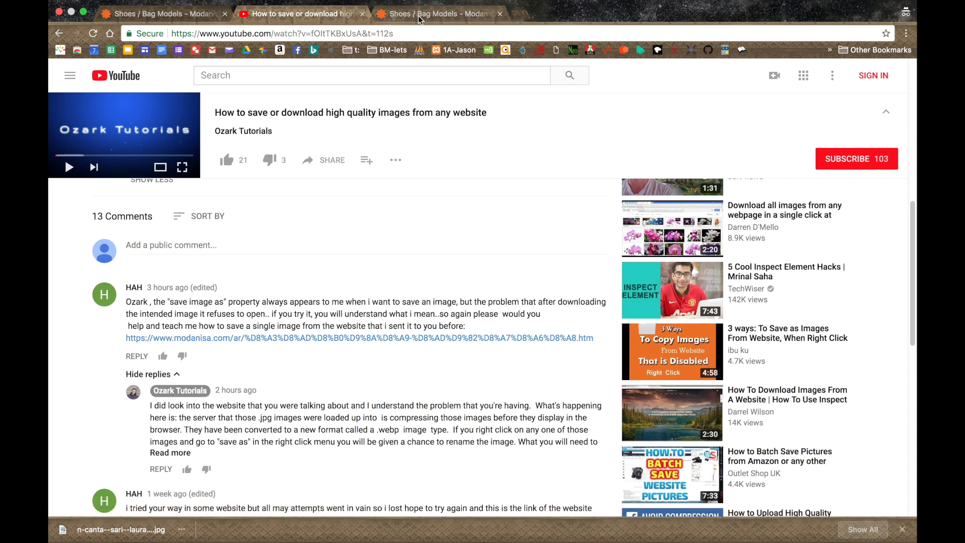
scroll(410, 312, down, 2)
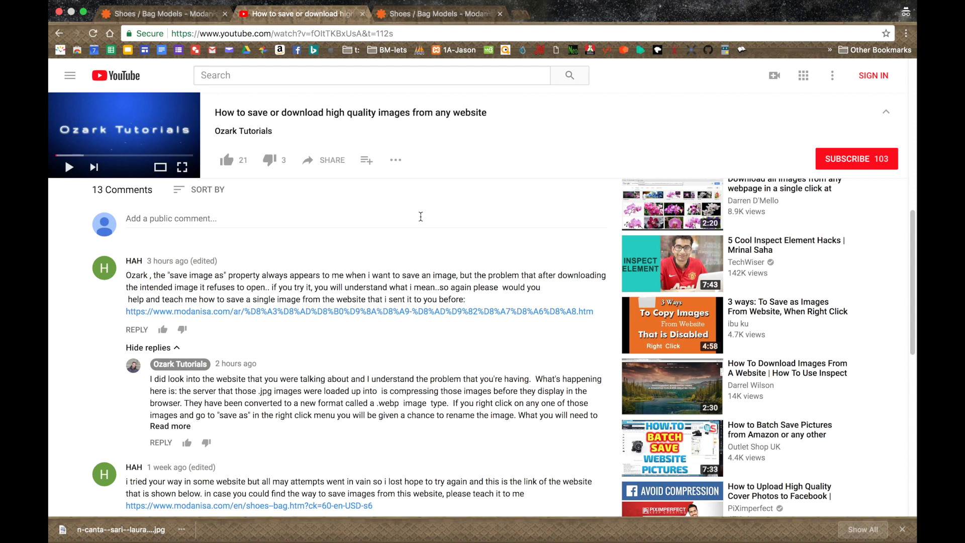
key(ctrl+Right)
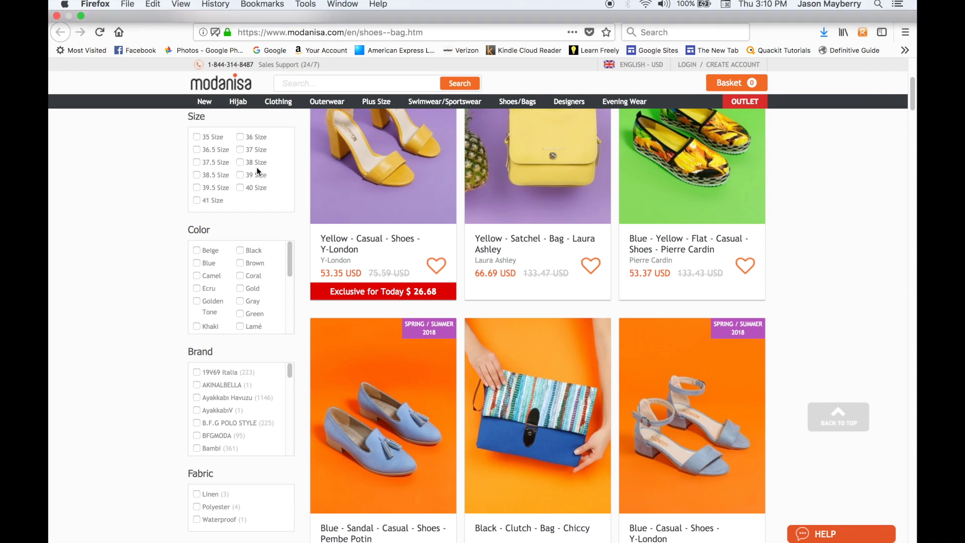
- Save the purple MOON clutch image to the Desktop, keeping the *.jpg format
scroll(526, 417, down, 2)
scroll(526, 417, down, 10)
right_click(531, 371)
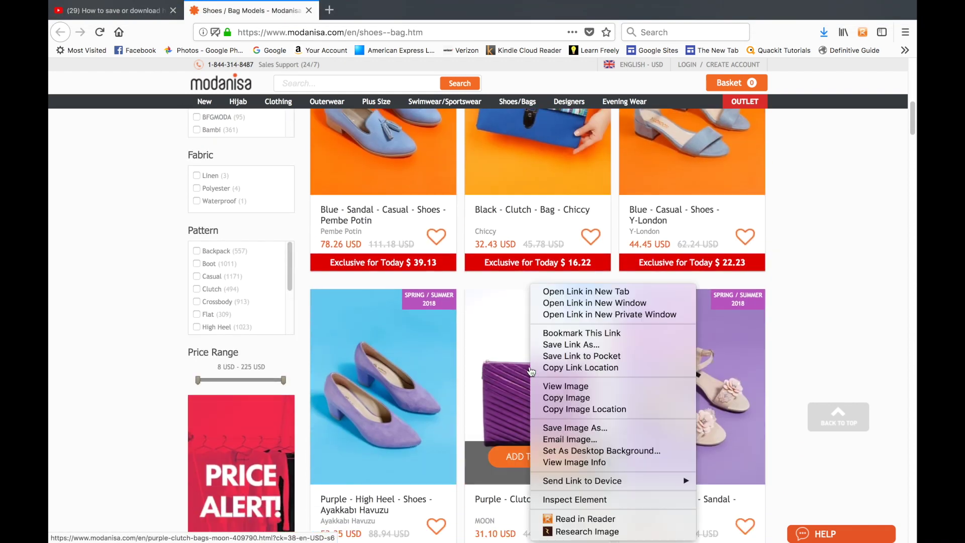
click(577, 427)
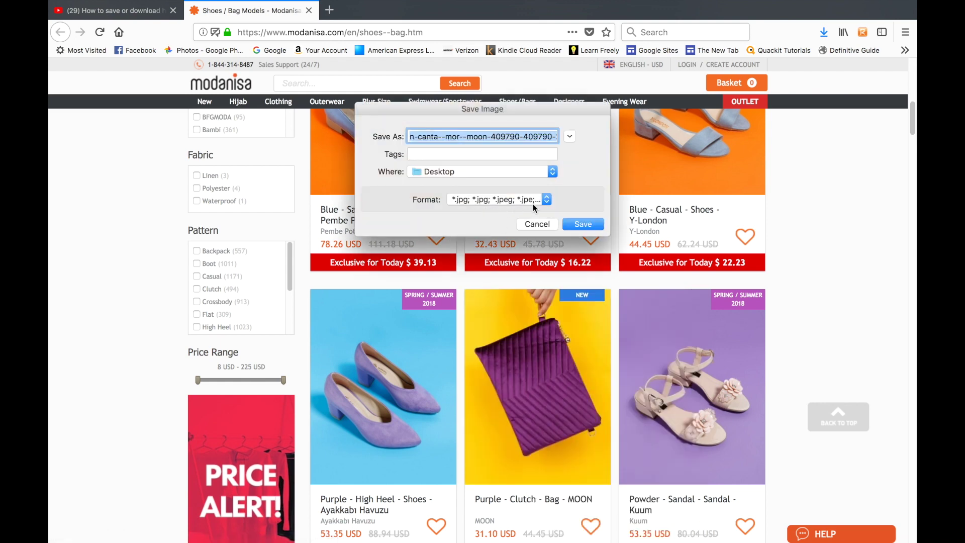
click(545, 203)
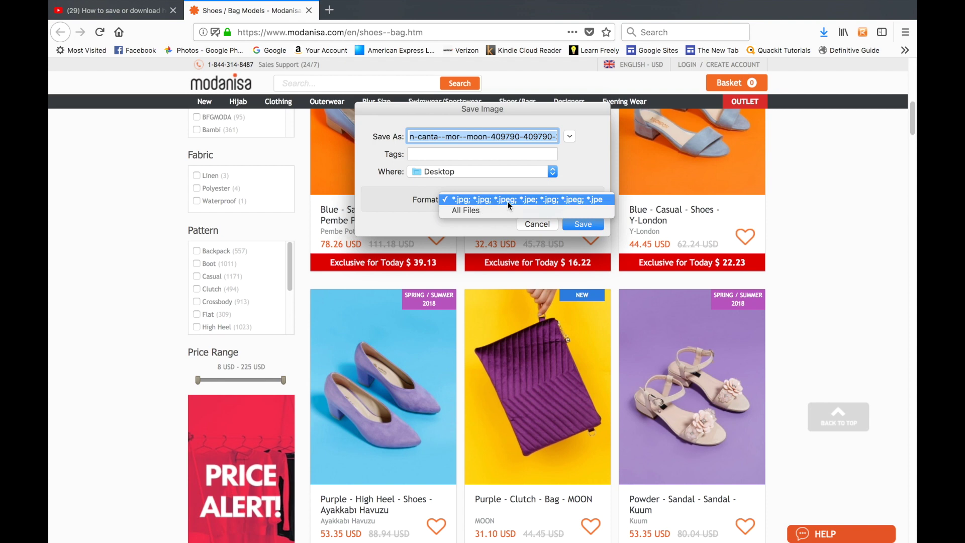
click(465, 210)
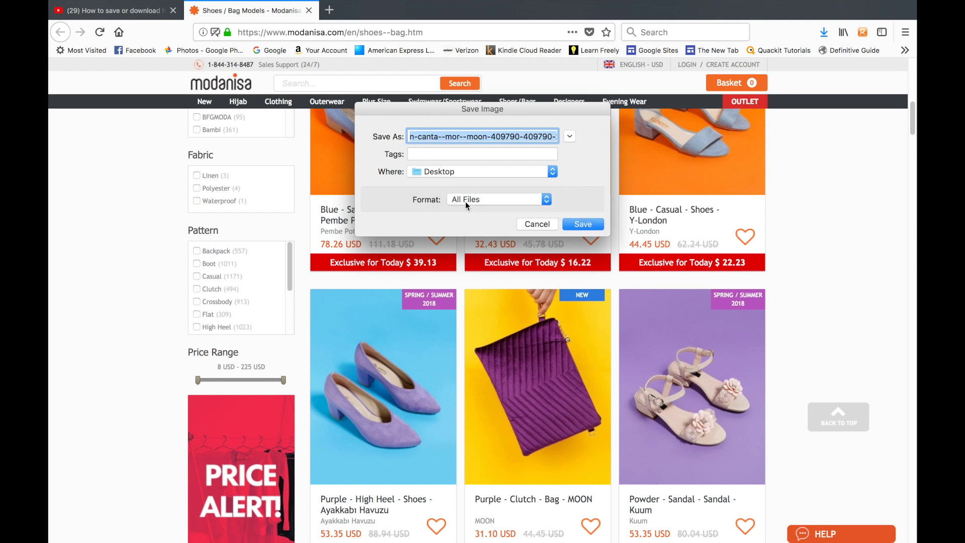
click(541, 200)
click(502, 190)
click(584, 225)
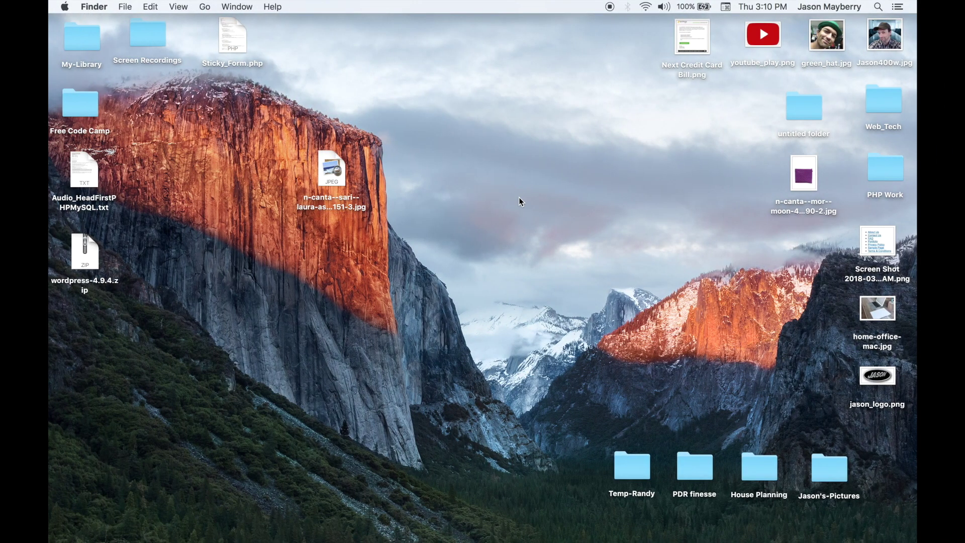
- Move the clutch JPG left, check it in Preview, close it, and return to Chrome
drag(807, 169, 451, 140)
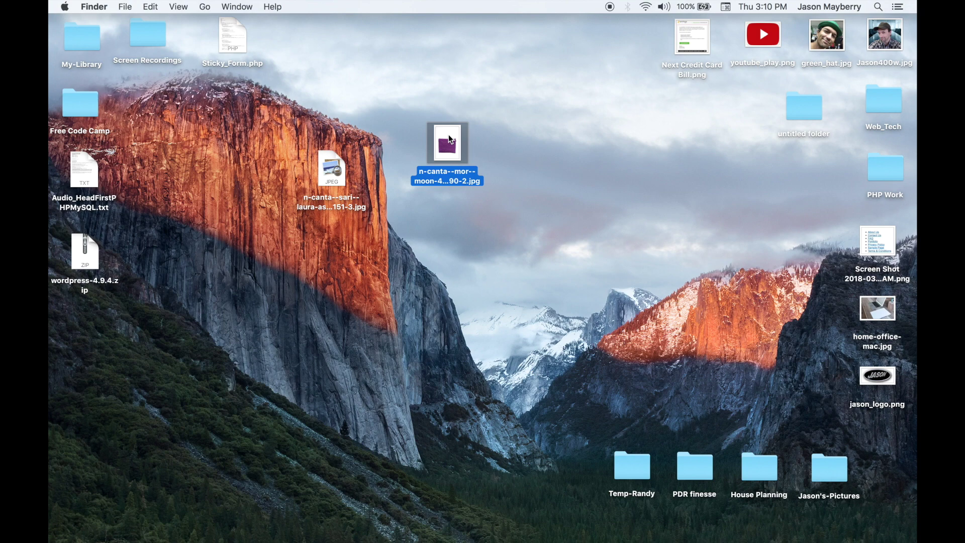
double_click(448, 142)
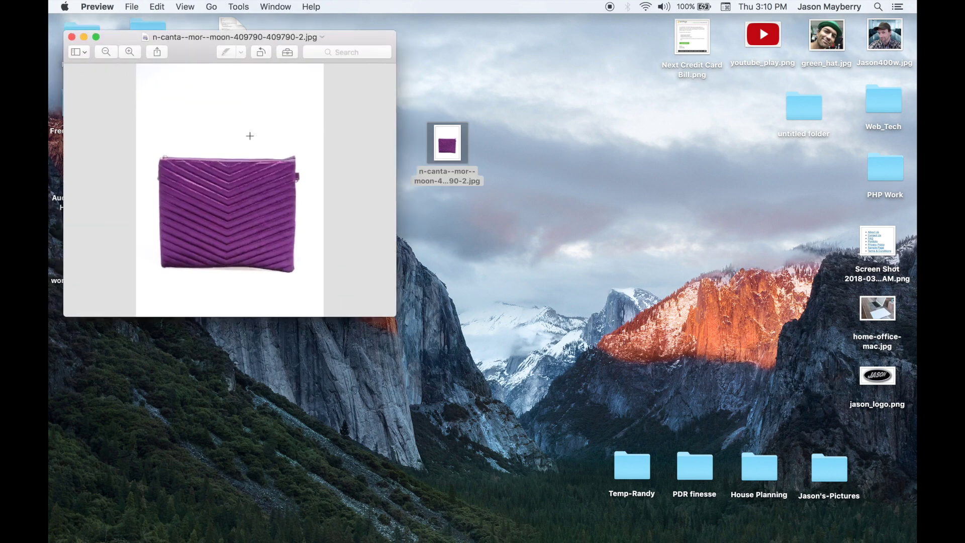
click(71, 37)
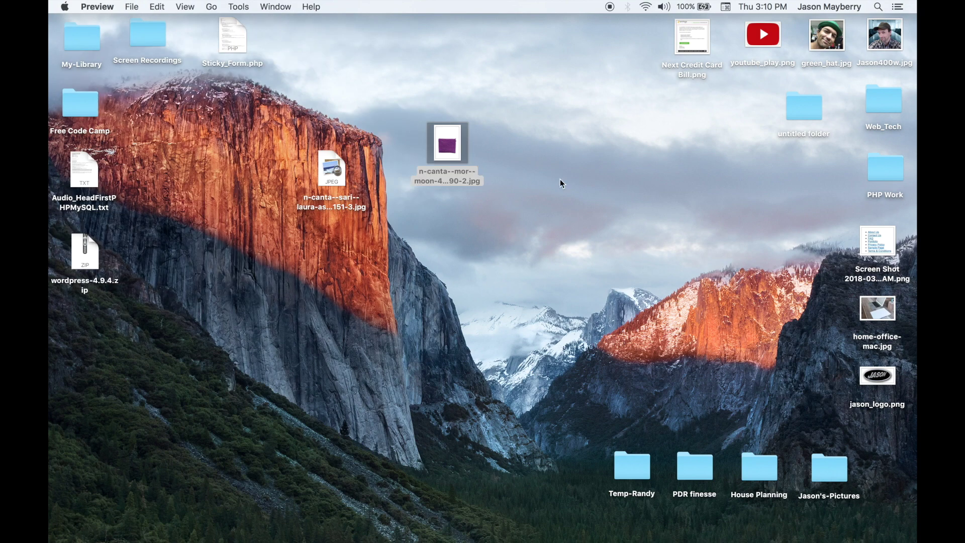
key(super+Tab)
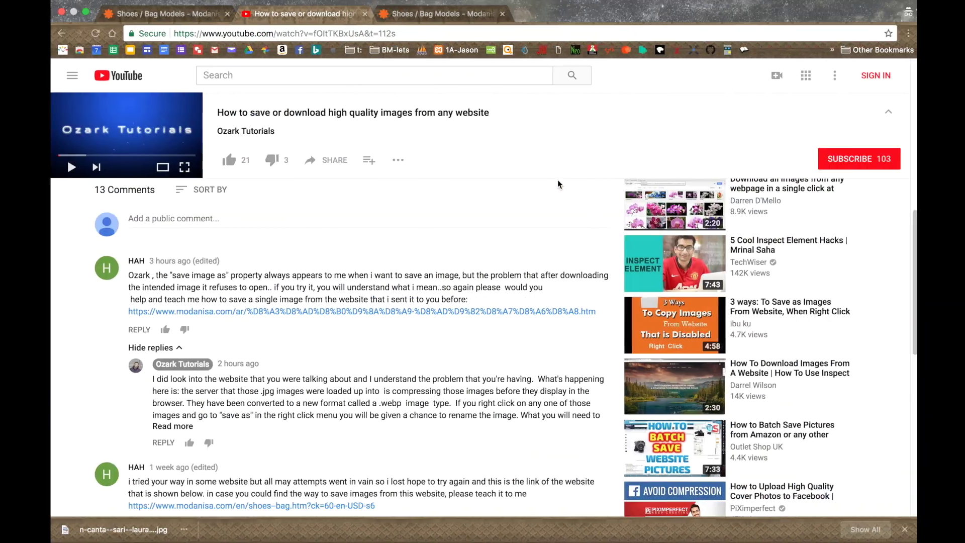
- Return to Firefox's Modanisa Shoes / Bag listing and show modanisa.com's site information
key(super+Tab)
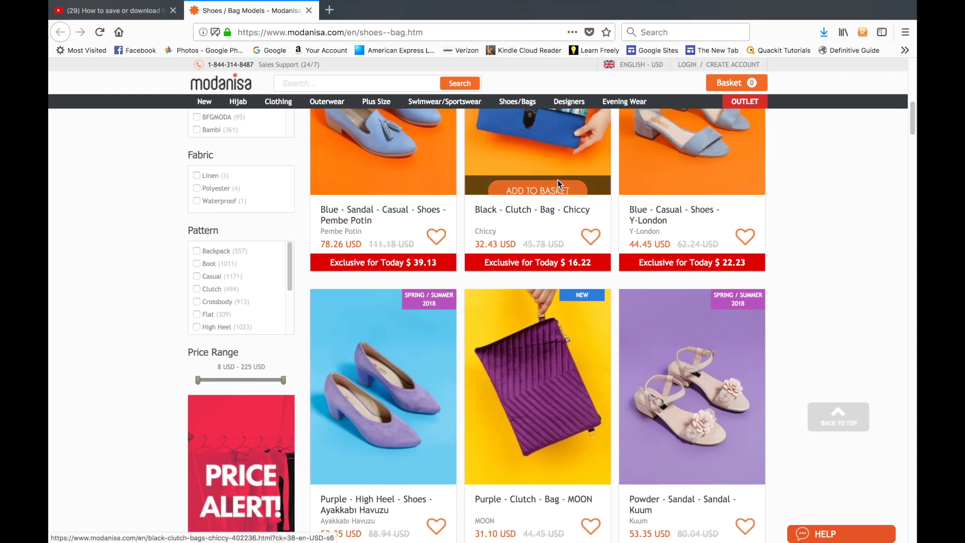
scroll(564, 211, up, 3)
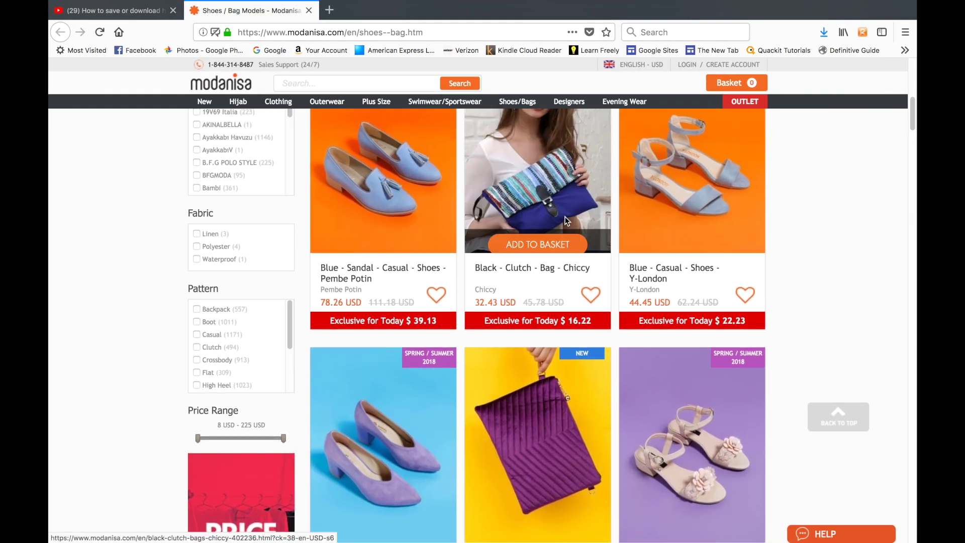
scroll(520, 206, up, 1)
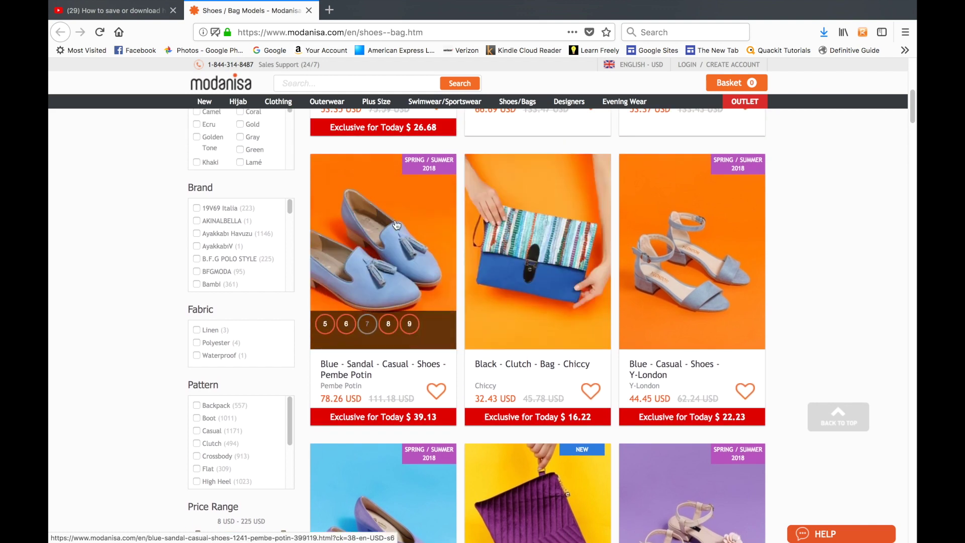
scroll(580, 303, down, 1)
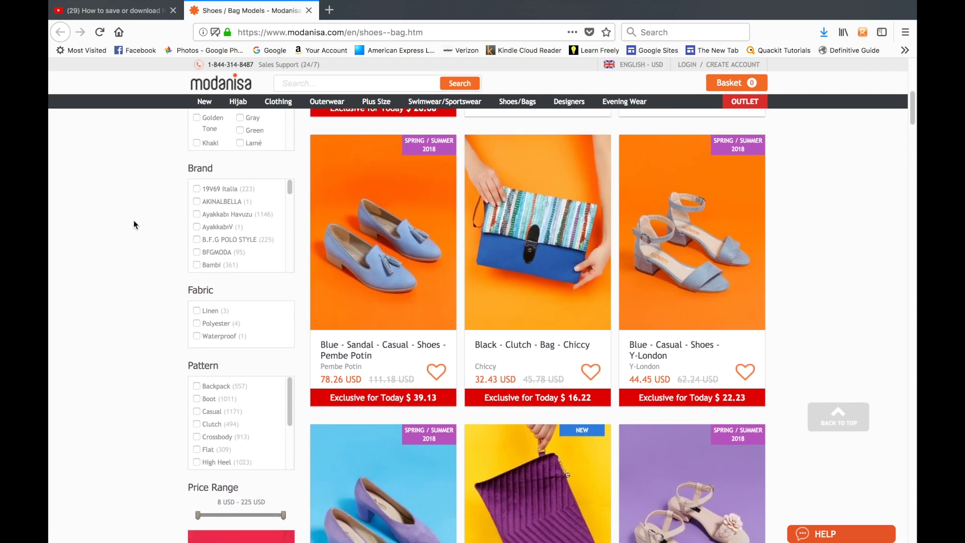
click(214, 33)
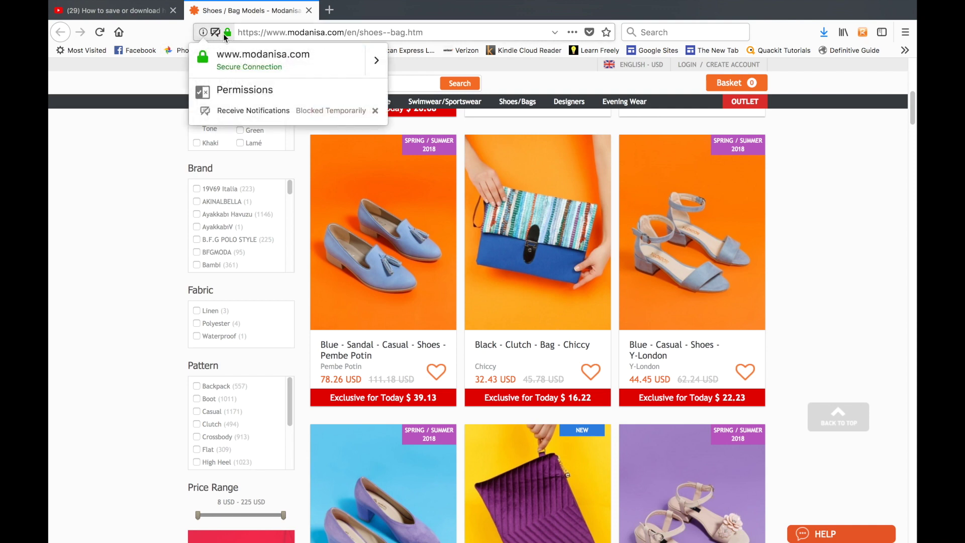
- Expand the Secure Connection details and open the Page Info security window via More Information
click(376, 60)
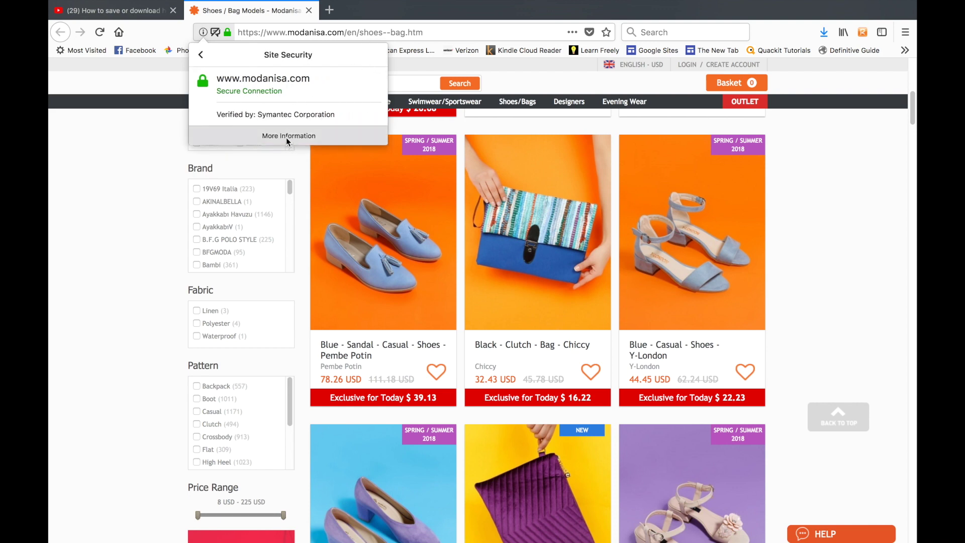
click(301, 136)
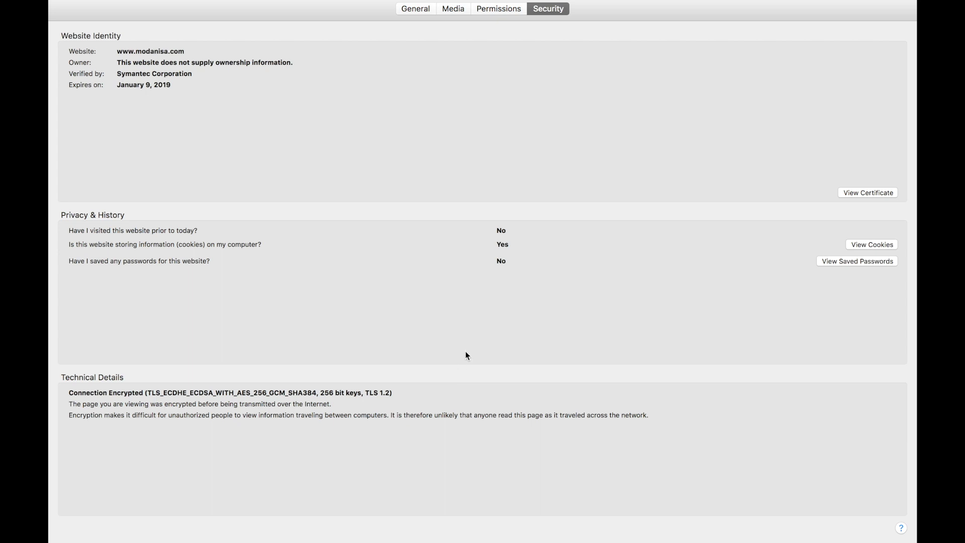
- Show the page's Media list, enlarged and scrolled down to the shoe images
click(448, 10)
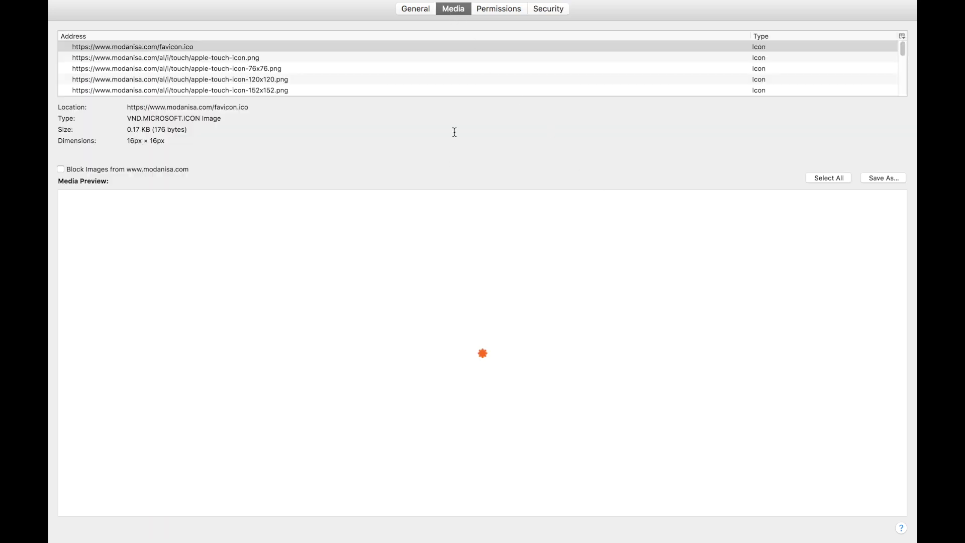
drag(458, 96, 456, 239)
scroll(451, 150, down, 3)
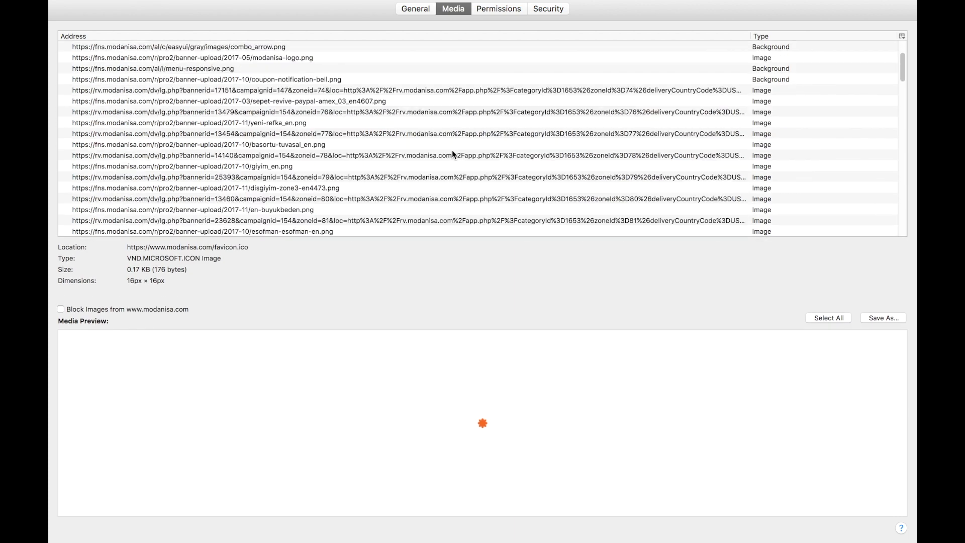
scroll(451, 149, down, 10)
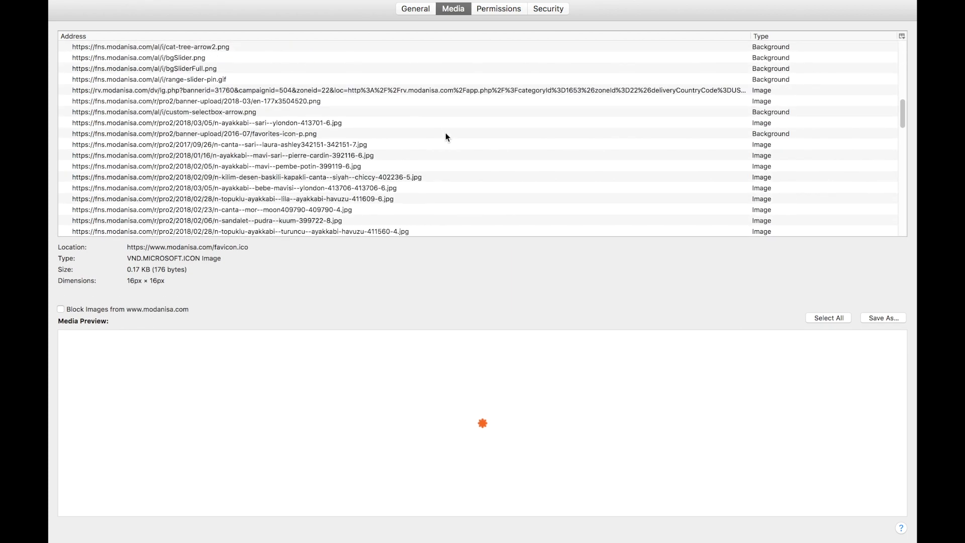
scroll(446, 136, down, 2)
scroll(459, 146, down, 1)
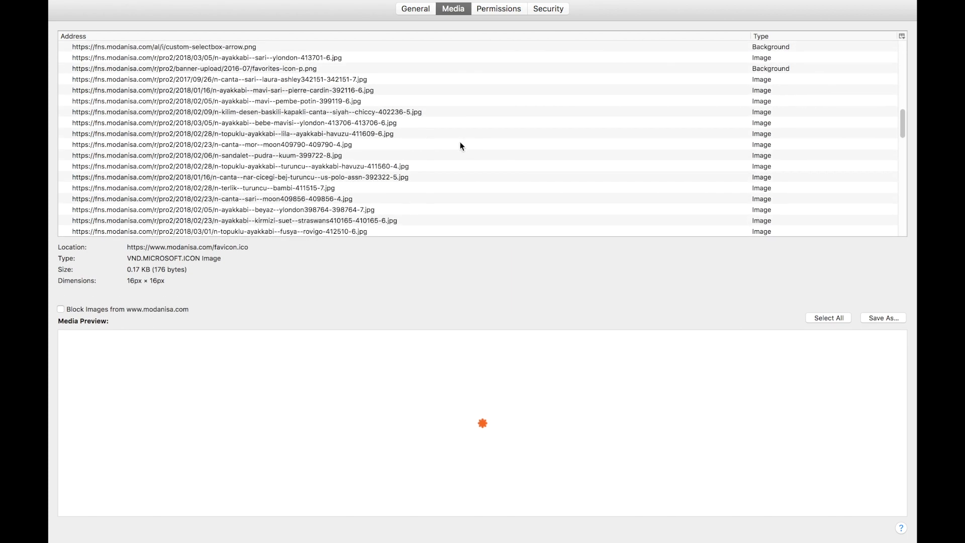
- Save the selected purple high-heel shoe JPG to the Desktop
click(359, 134)
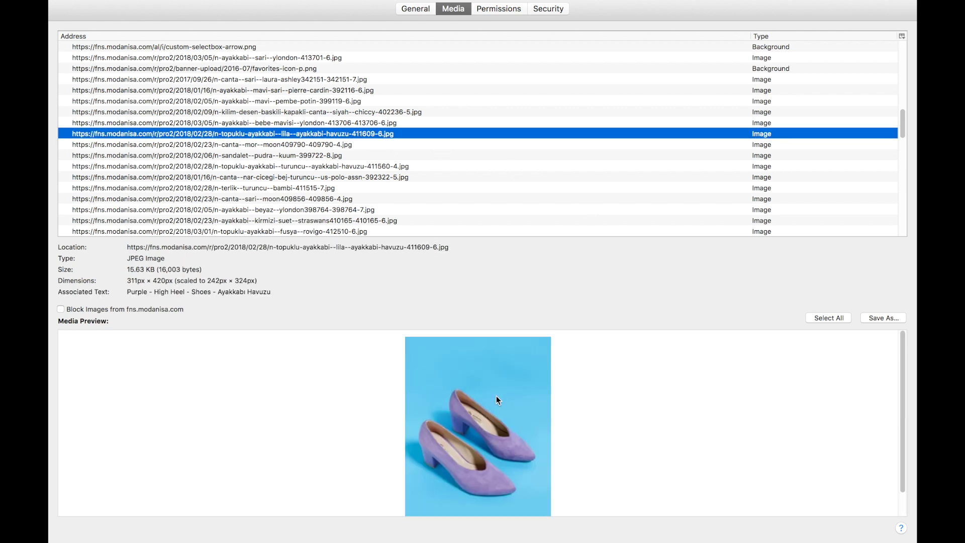
click(870, 318)
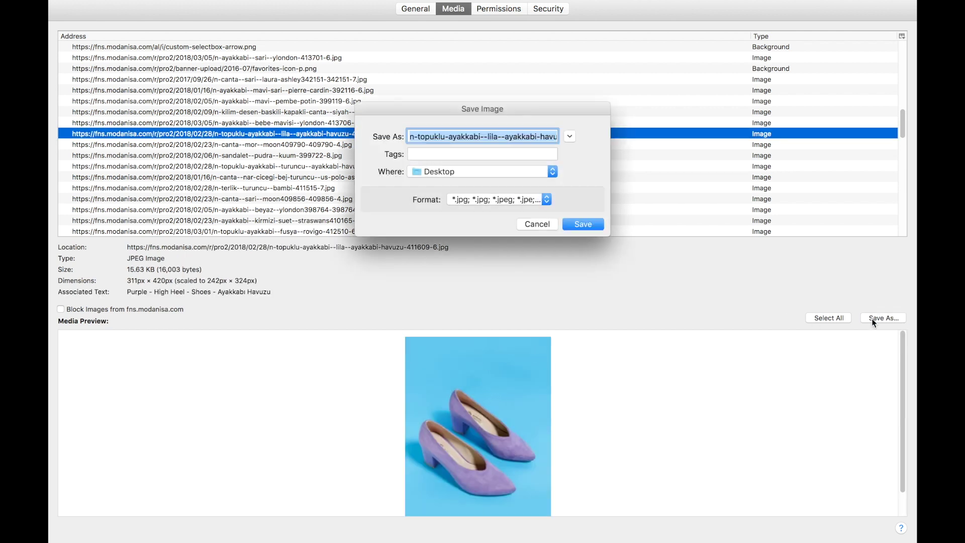
click(584, 224)
key(ctrl+Left)
key(ctrl+Left)
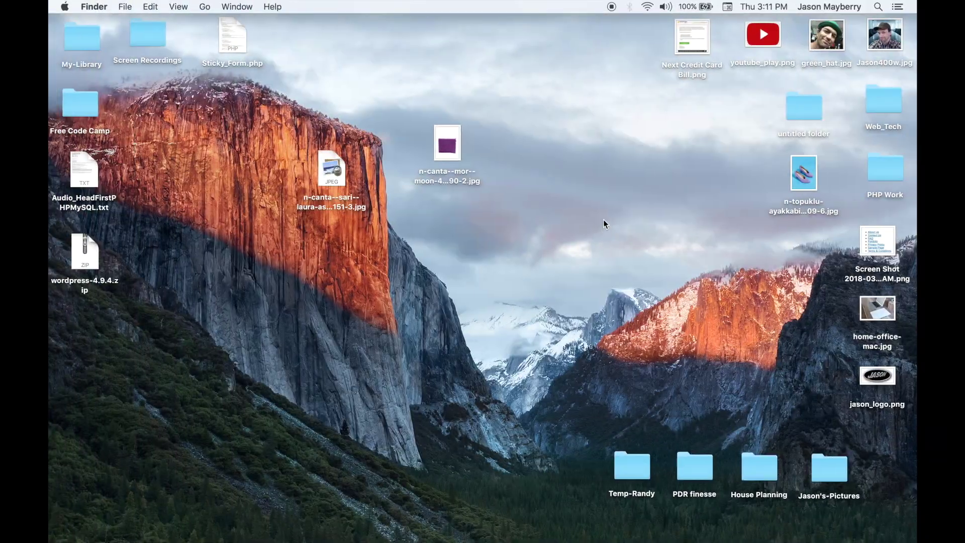
- Move the n-topuklu shoe JPG below the clutch file, view it in Preview, then close it
drag(818, 174, 449, 234)
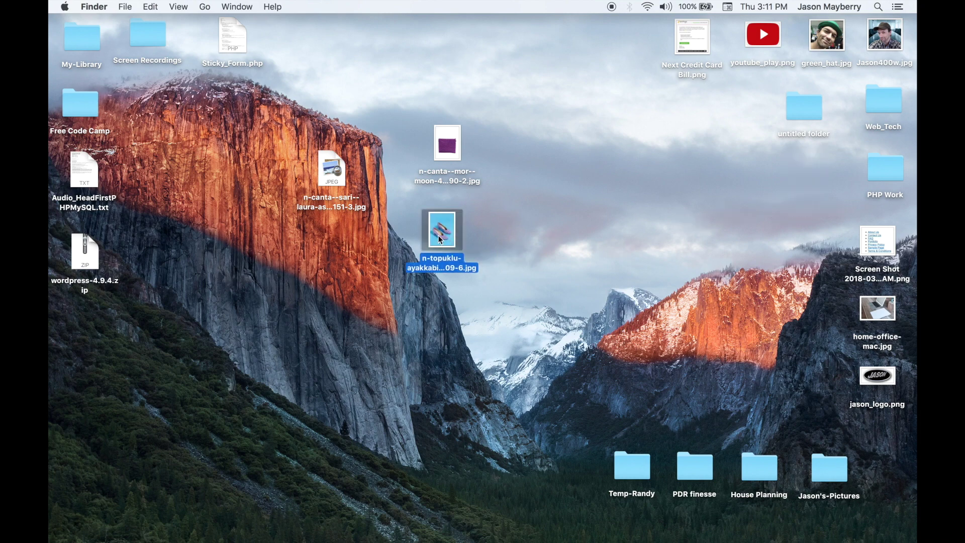
double_click(442, 235)
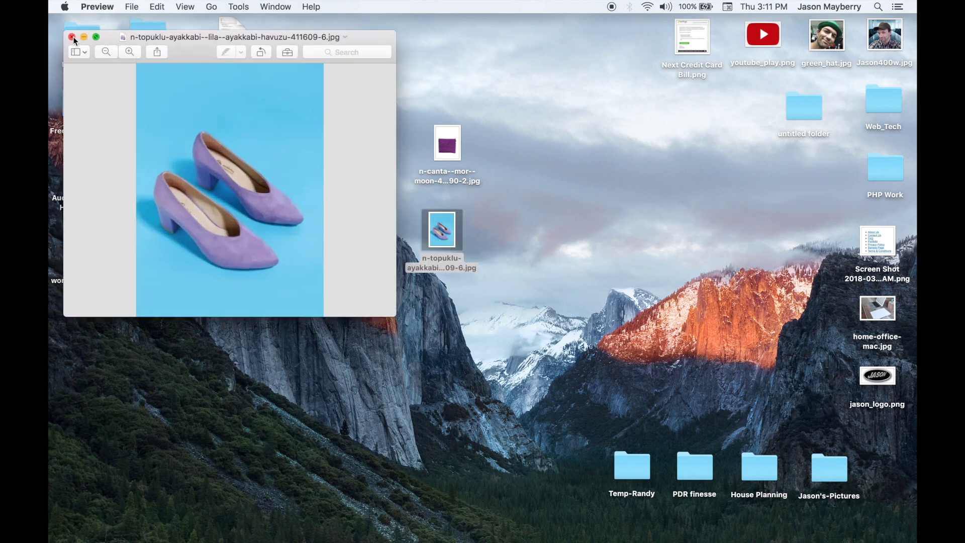
click(81, 41)
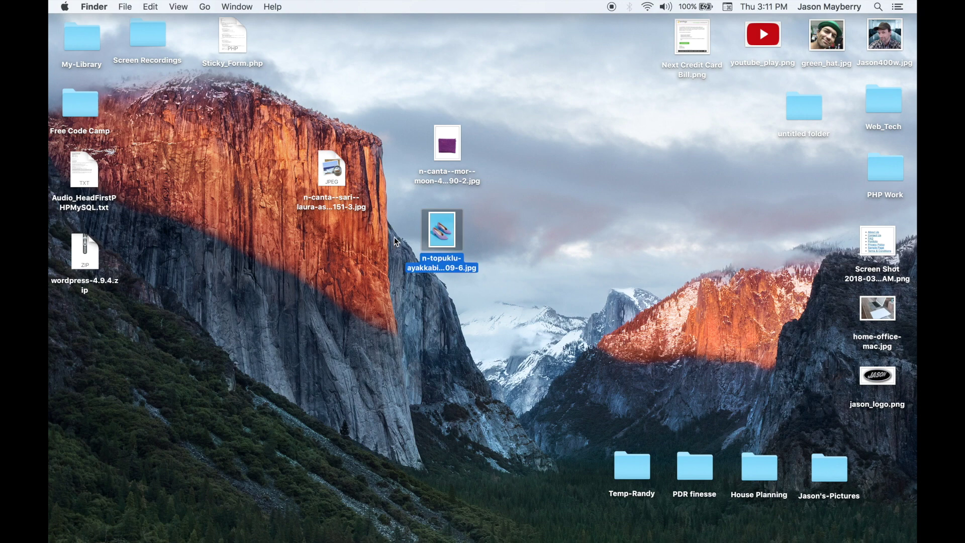
click(418, 236)
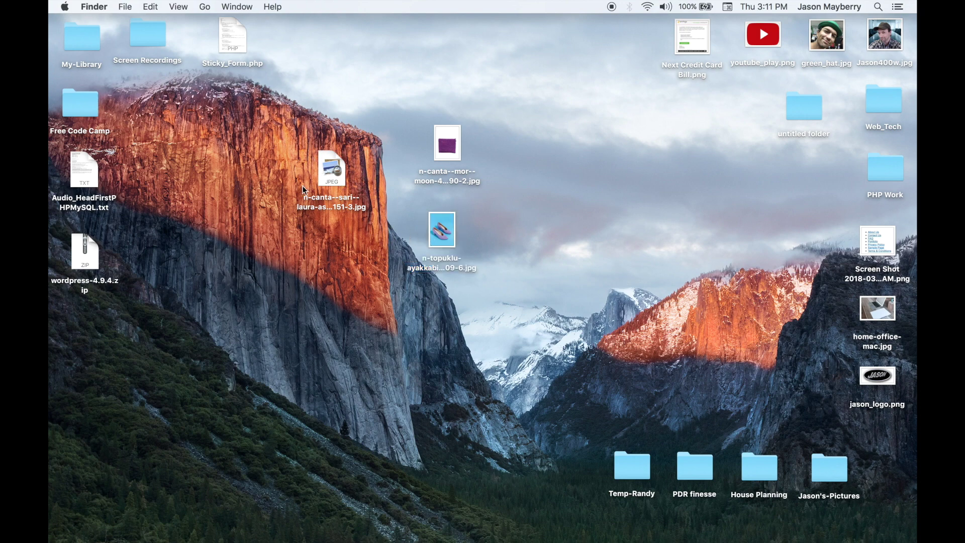
- Rename the sari bag image's extension from .jpg to .webp and confirm using .webp
drag(336, 179, 352, 164)
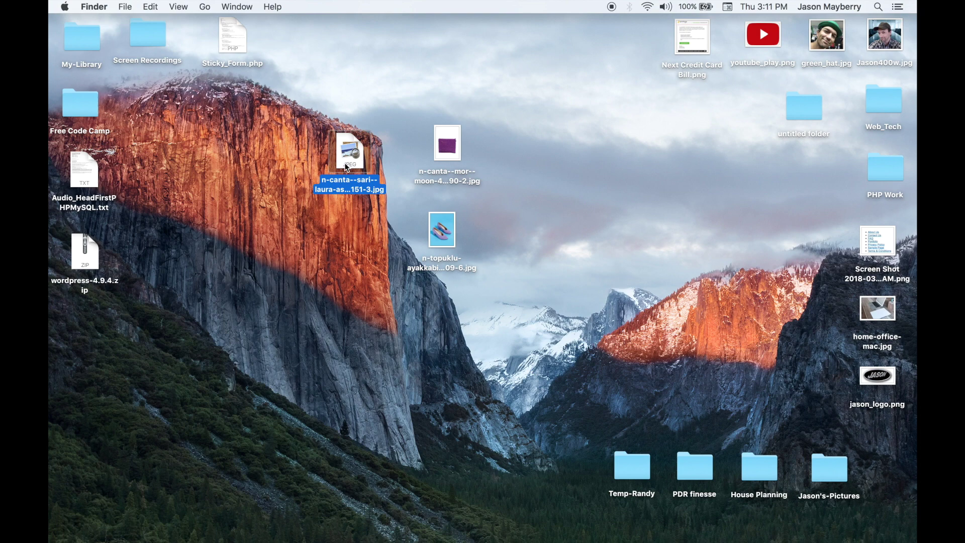
right_click(347, 164)
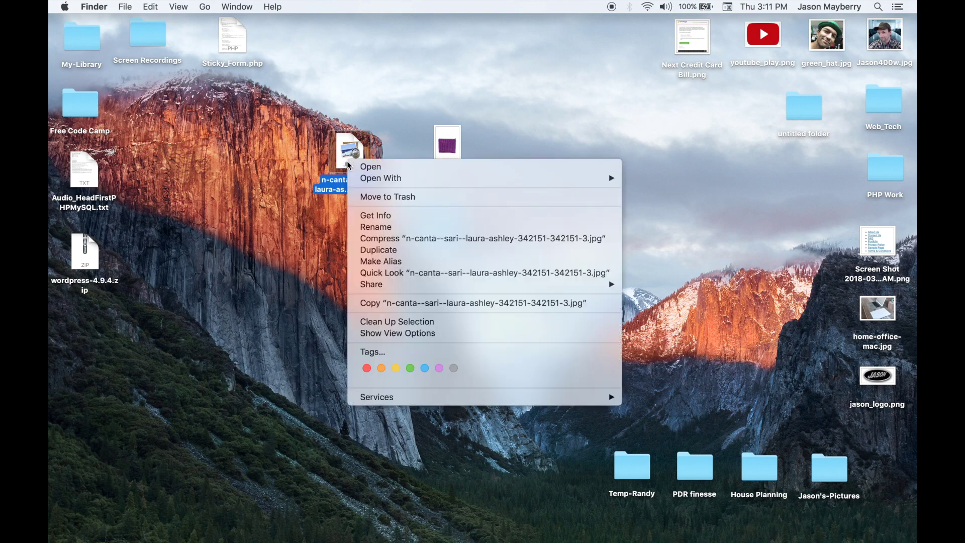
click(377, 228)
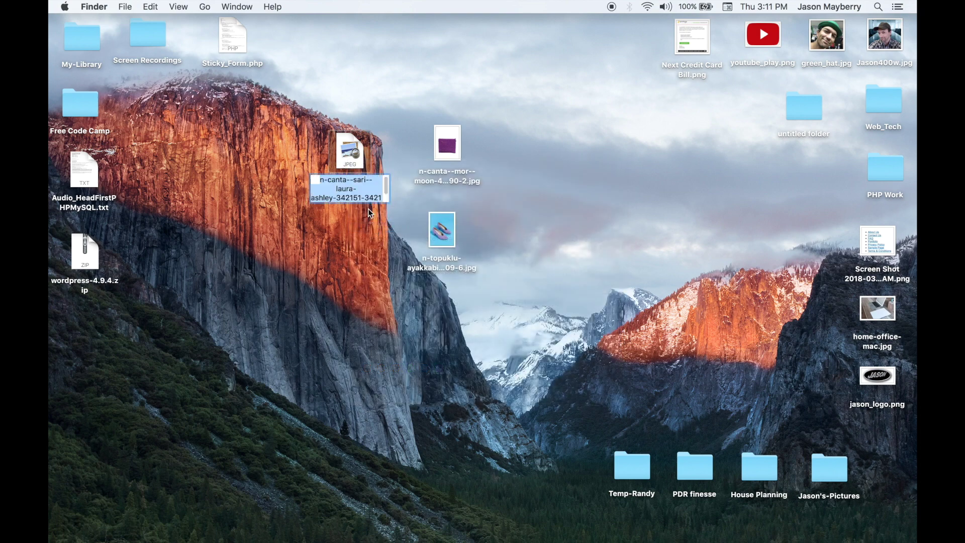
key(Right)
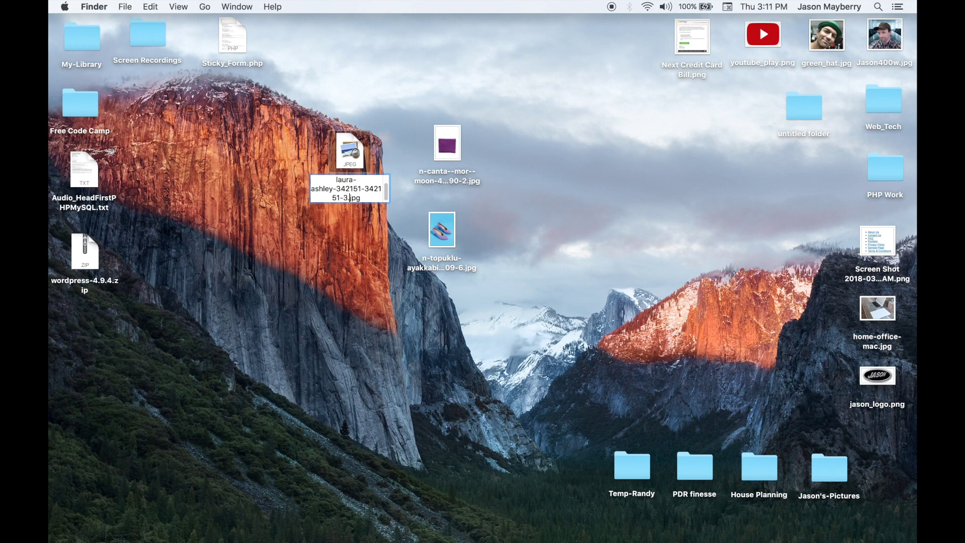
key(BackSpace)
key(BackSpace)
key(BackSpace)
text(webp)
key(Return)
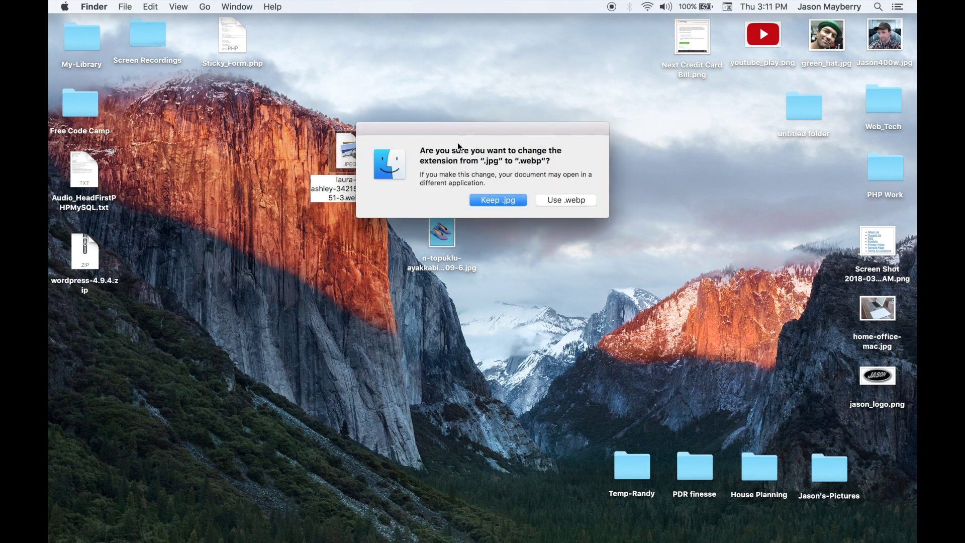
click(558, 200)
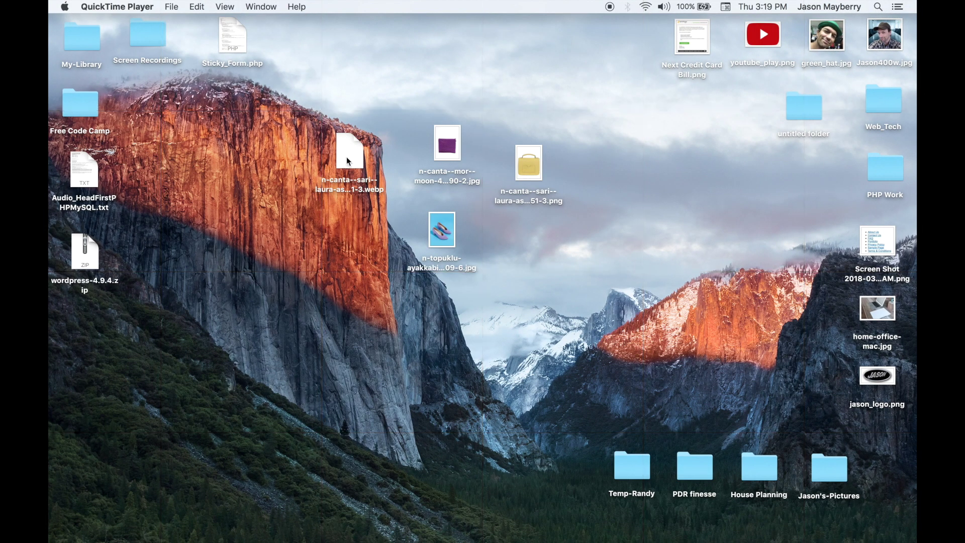
right_click(345, 157)
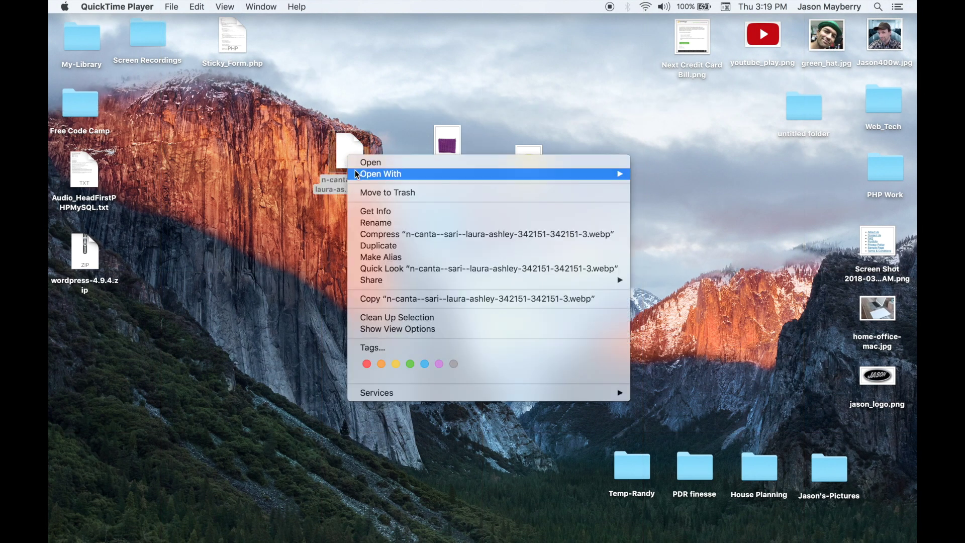
mouse_move(356, 173)
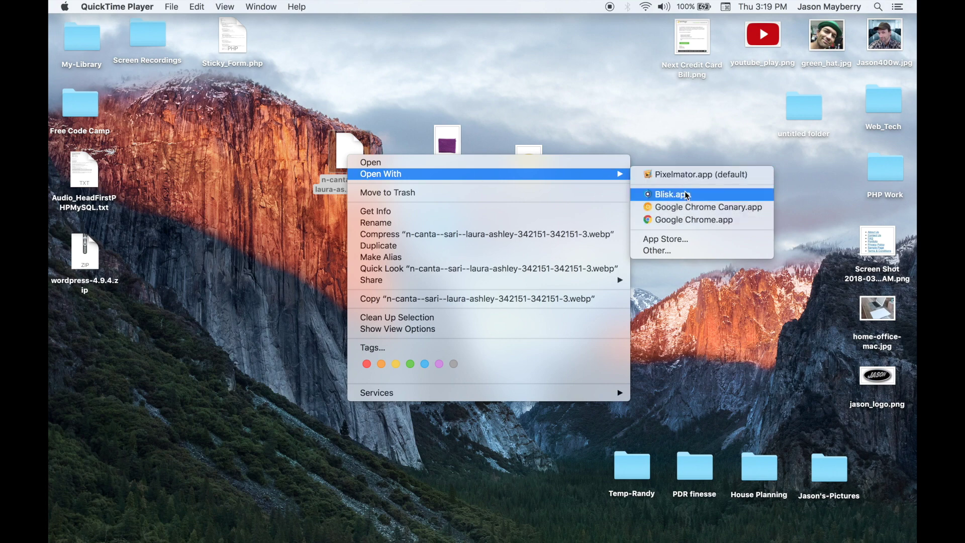
click(666, 220)
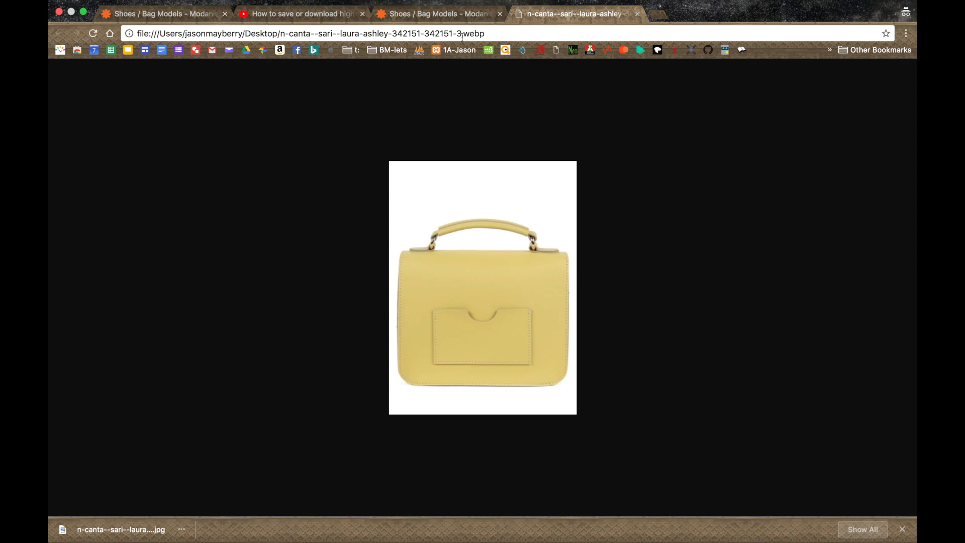
drag(463, 33, 483, 33)
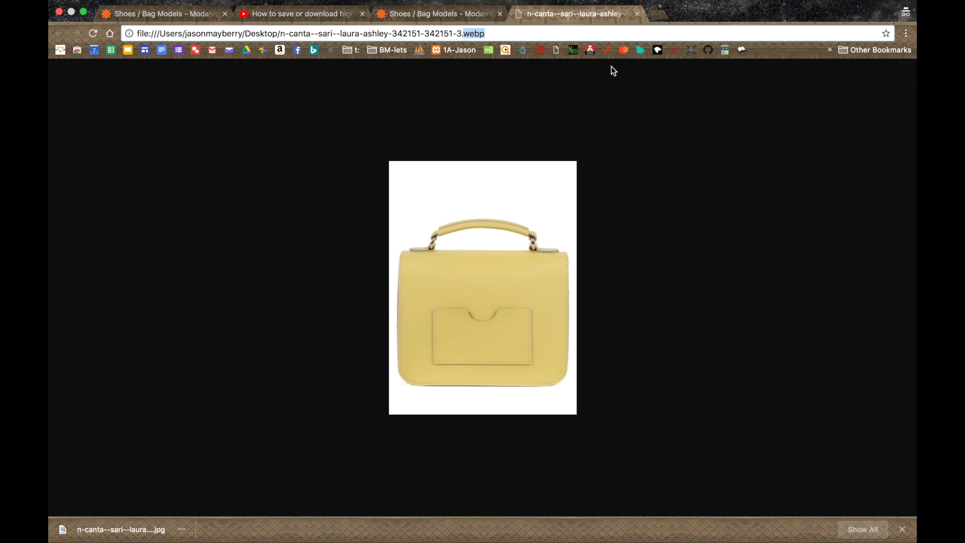
key(super+h)
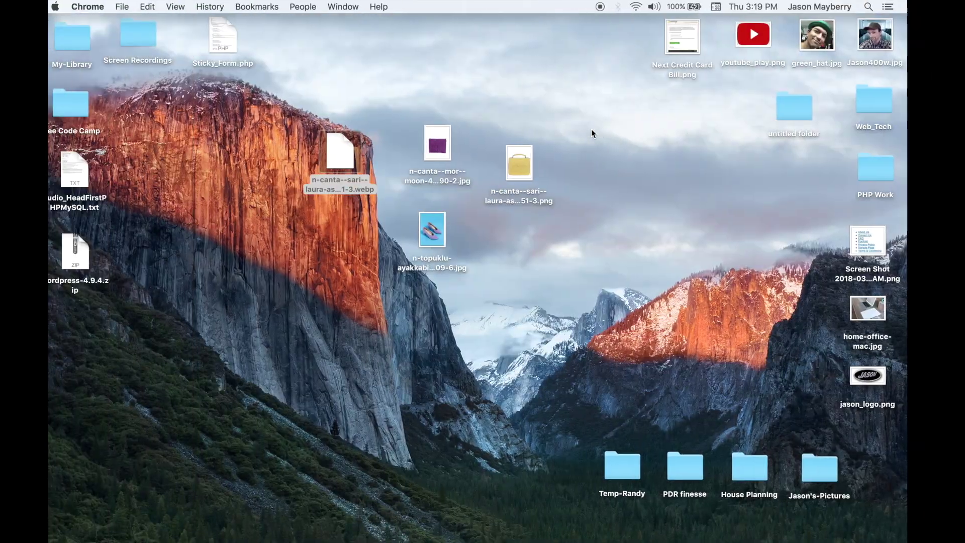
- Open the bag .webp file in Pixelmator
right_click(353, 154)
mouse_move(389, 175)
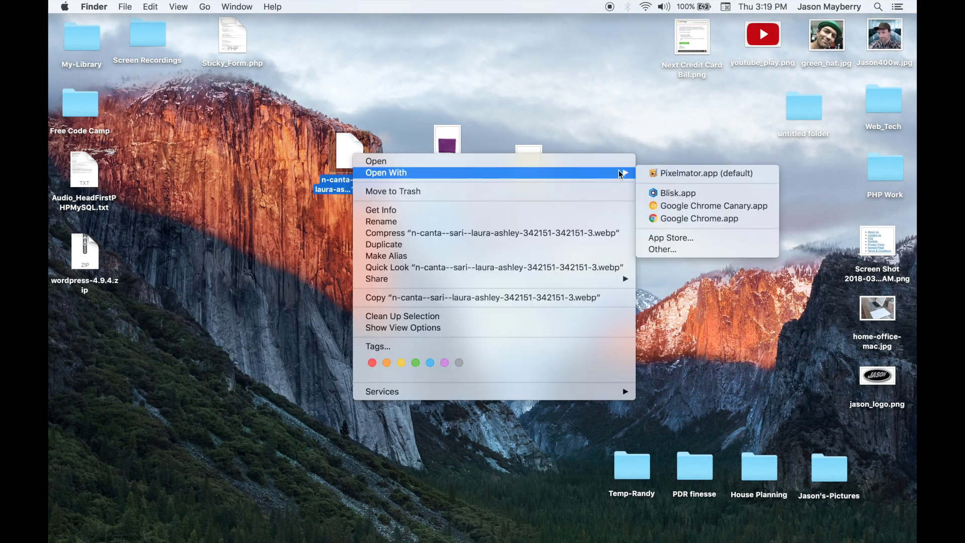
click(683, 173)
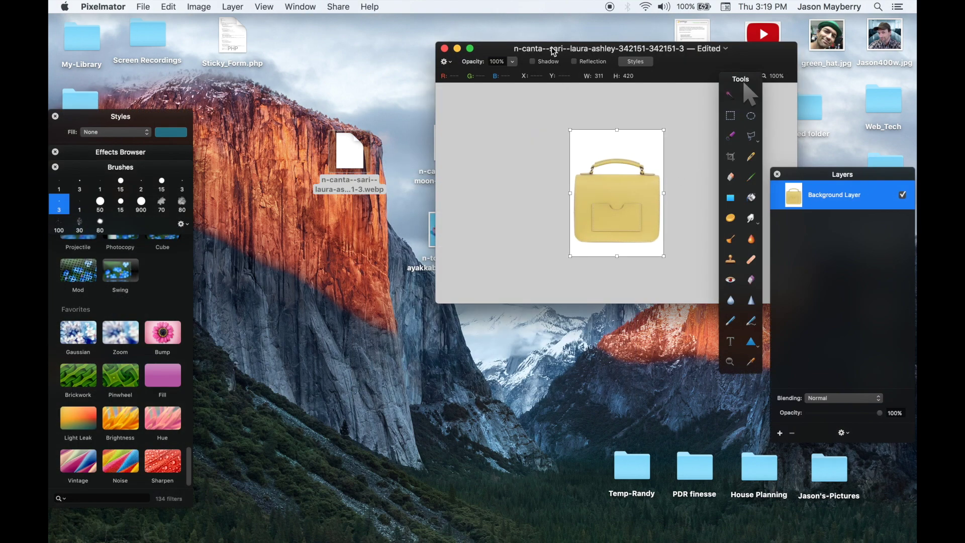
drag(552, 52, 375, 105)
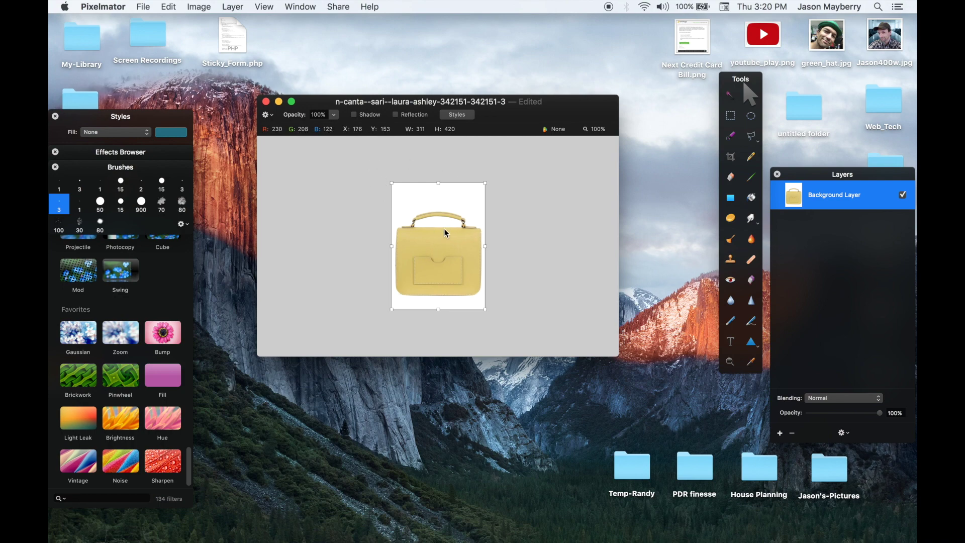
- Export the image as a PNG to the Desktop, replacing the existing PNG of the same name
click(139, 9)
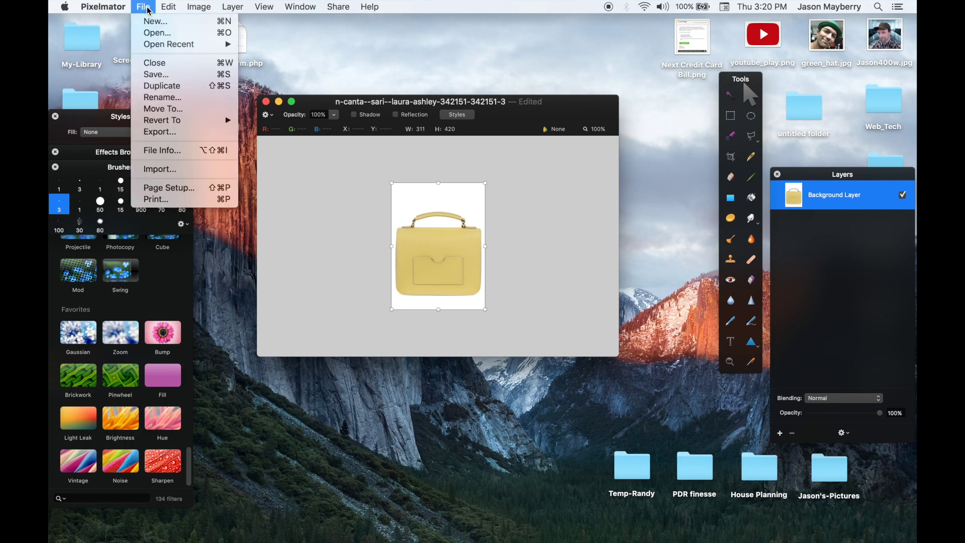
click(159, 133)
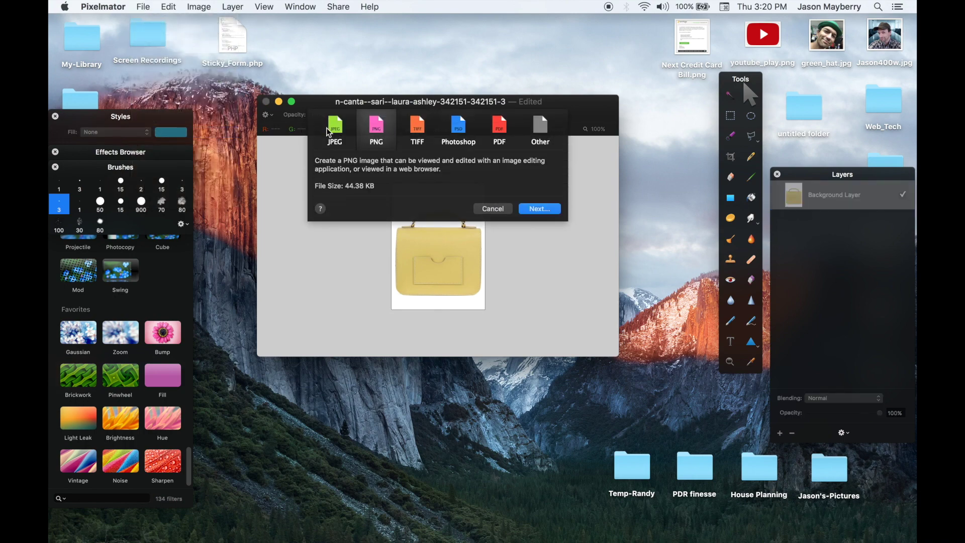
click(539, 209)
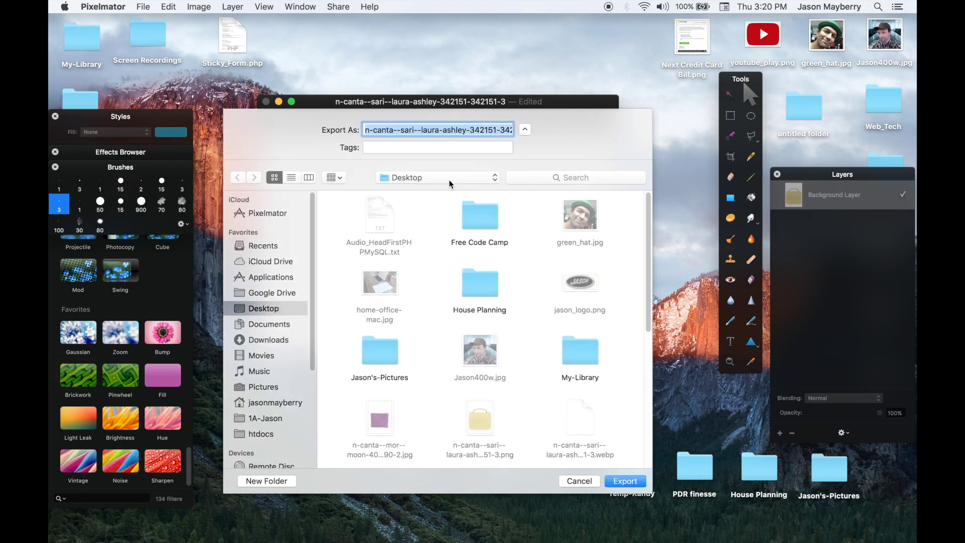
click(626, 481)
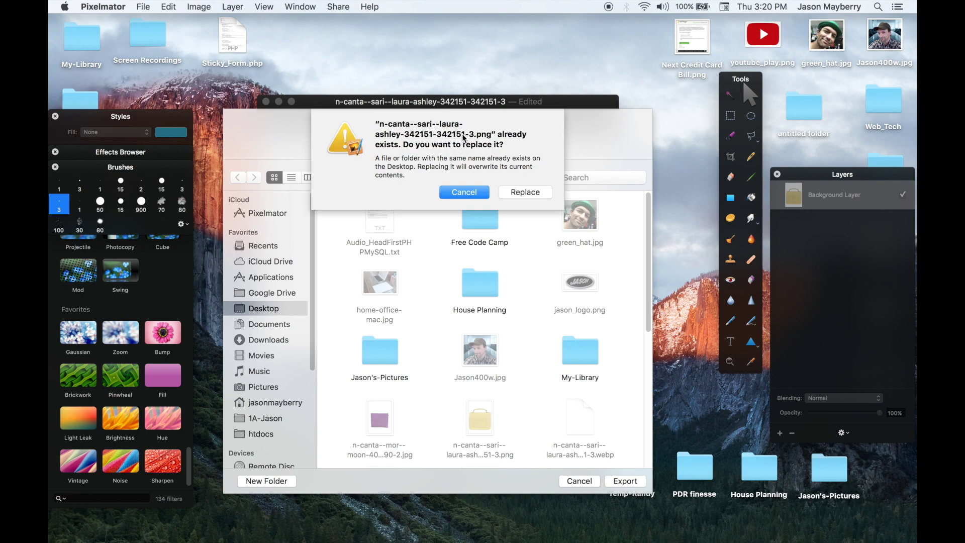
click(522, 194)
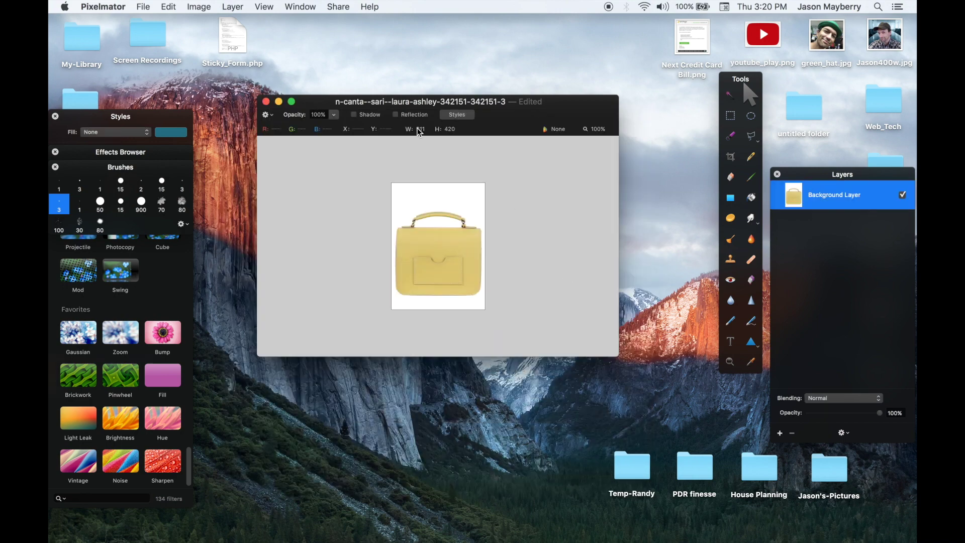
- Close the Pixelmator window, then view the exported bag PNG in Preview and close it
click(266, 102)
click(300, 99)
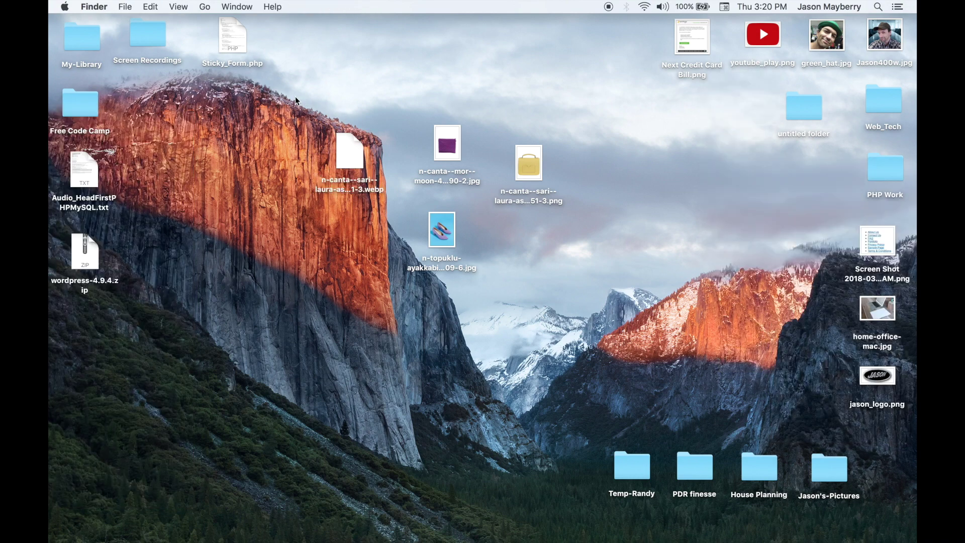
double_click(527, 169)
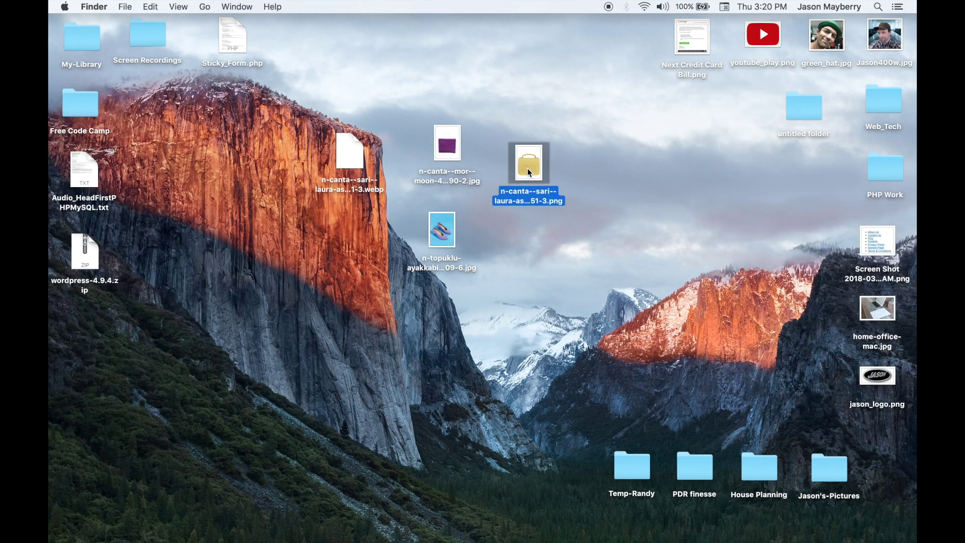
drag(279, 37, 462, 64)
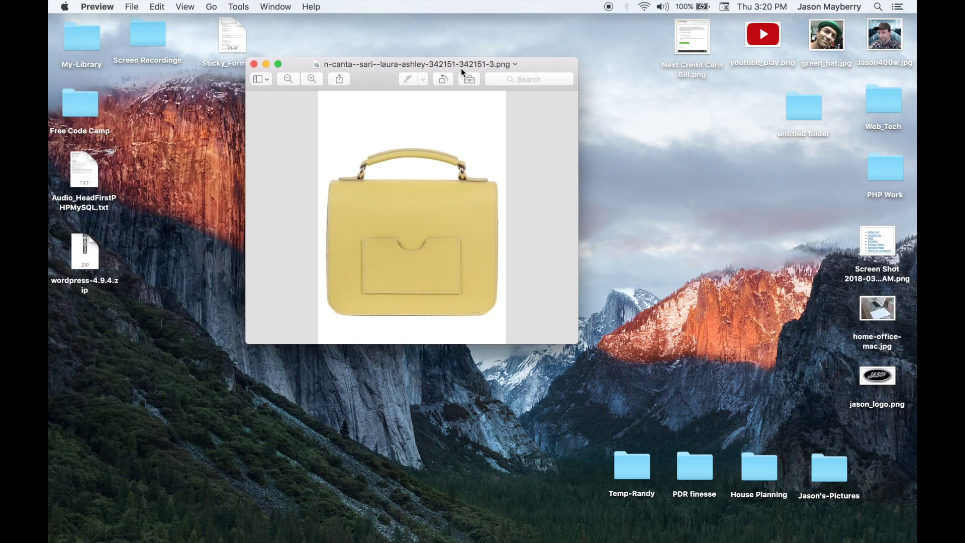
click(253, 64)
click(298, 244)
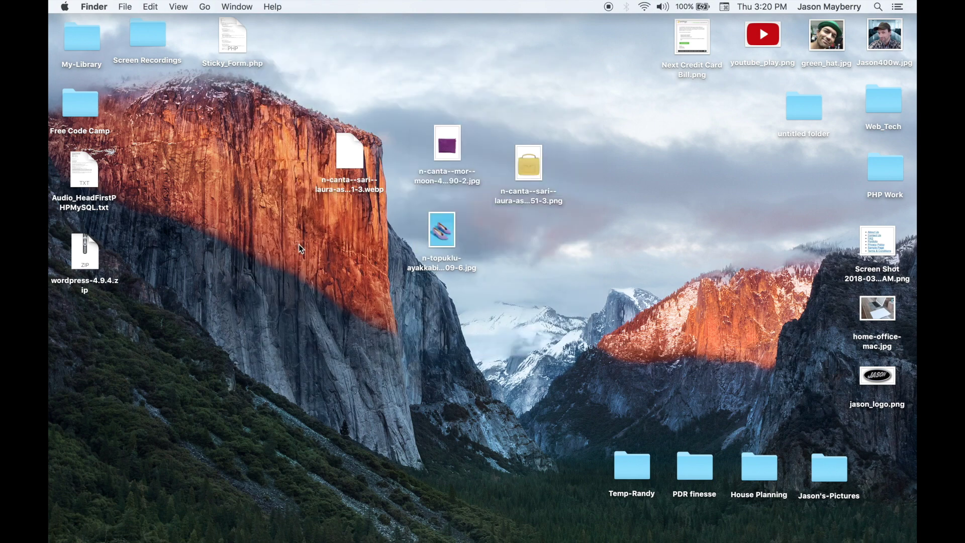